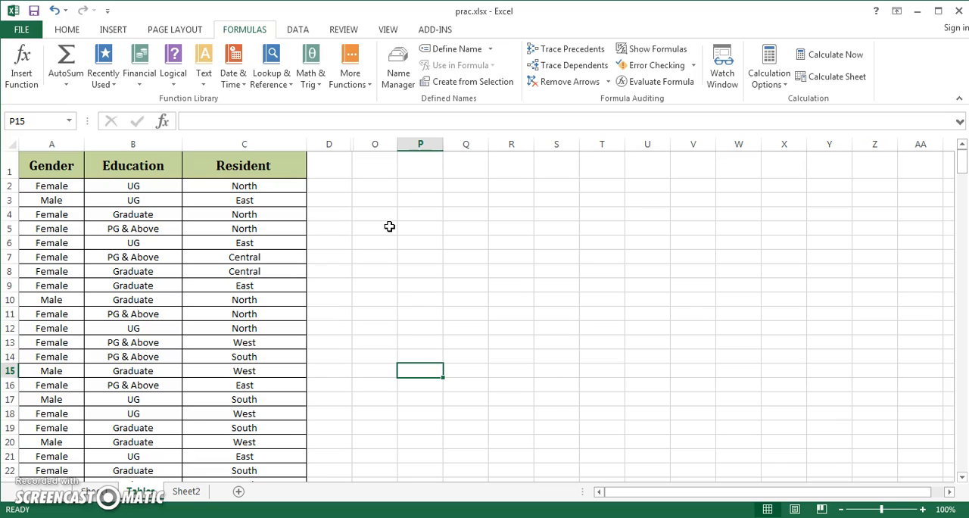
Unhide the hidden columns between D and O to bring back the summary table.
drag(343, 142, 376, 144)
right_click(375, 145)
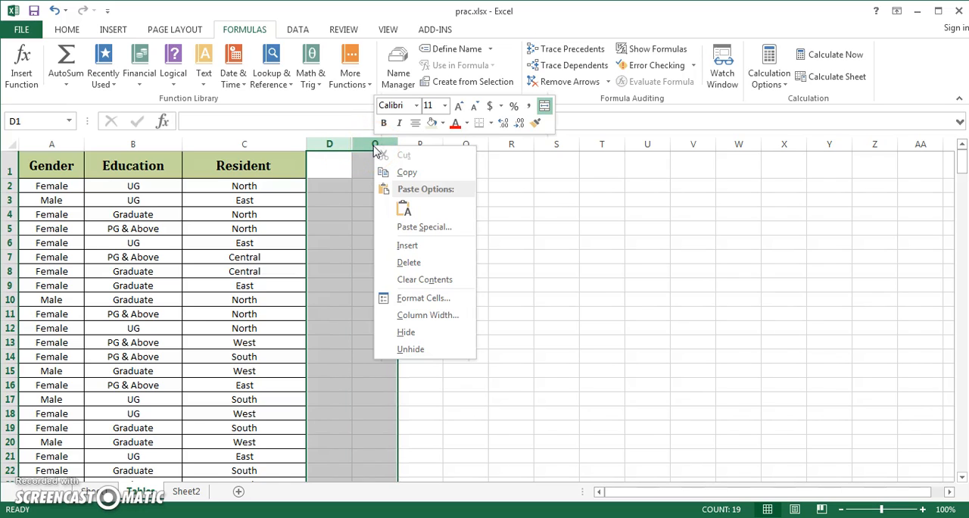
click(423, 352)
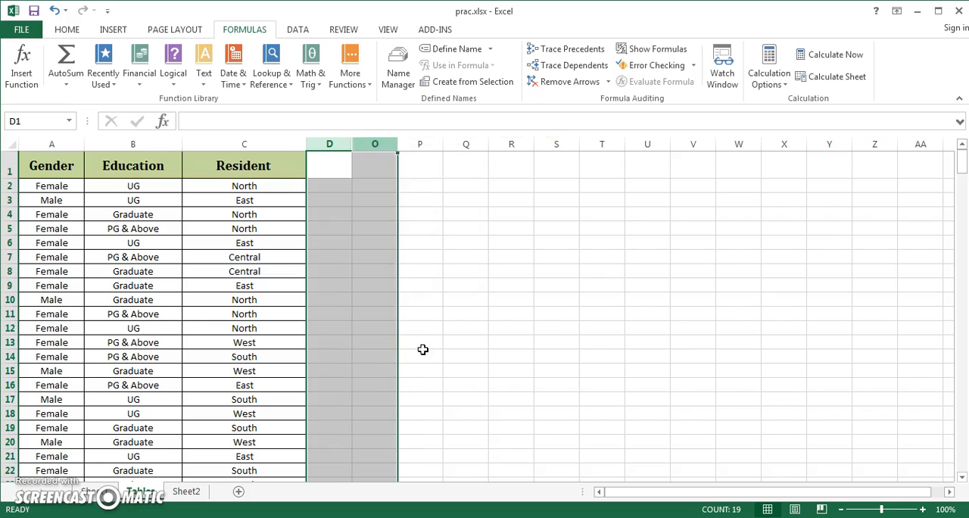
click(632, 339)
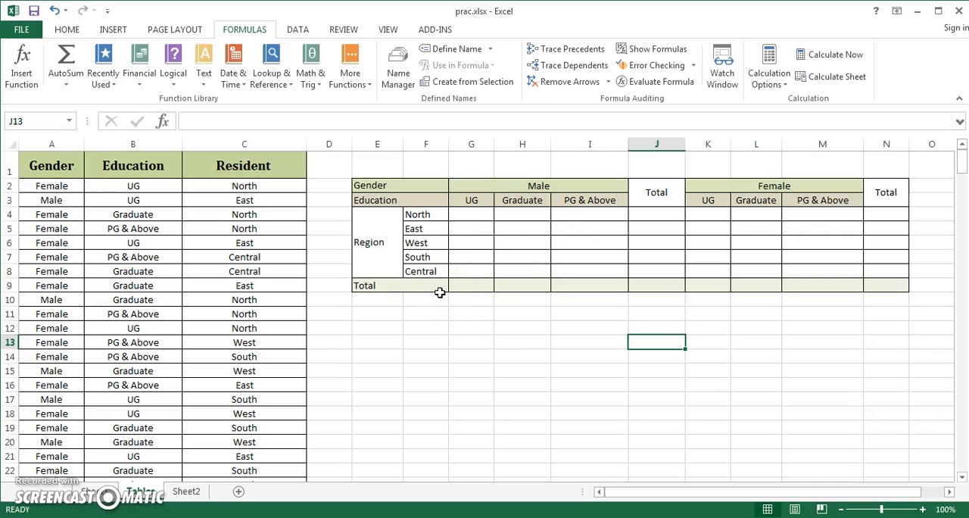
click(39, 164)
click(105, 162)
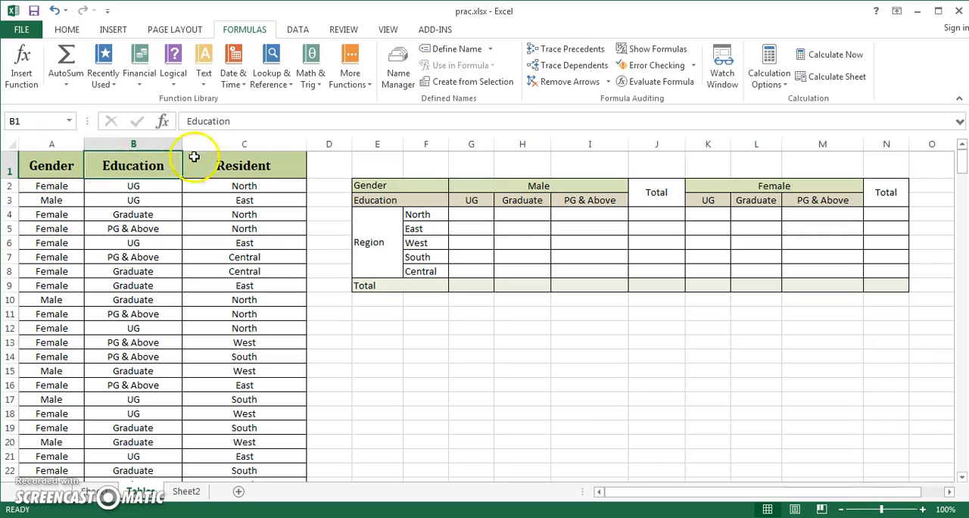
click(239, 160)
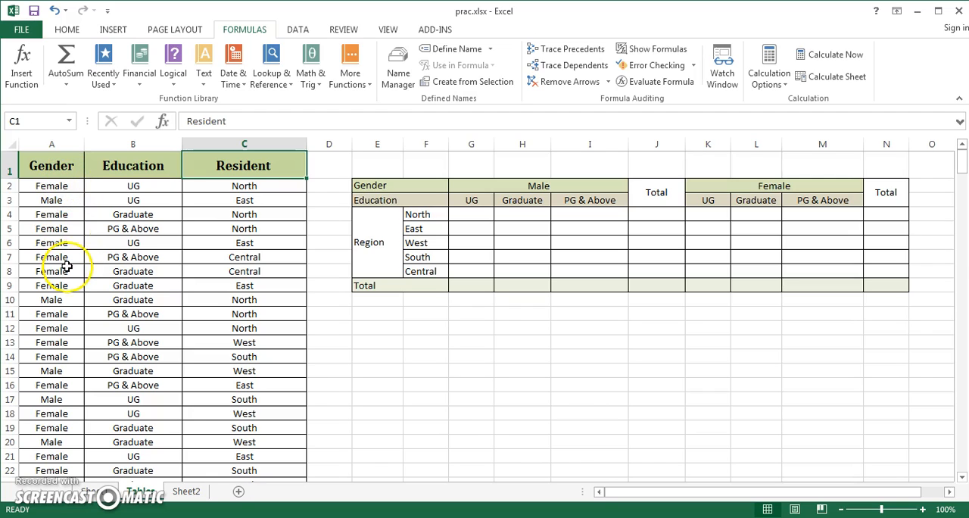
click(66, 173)
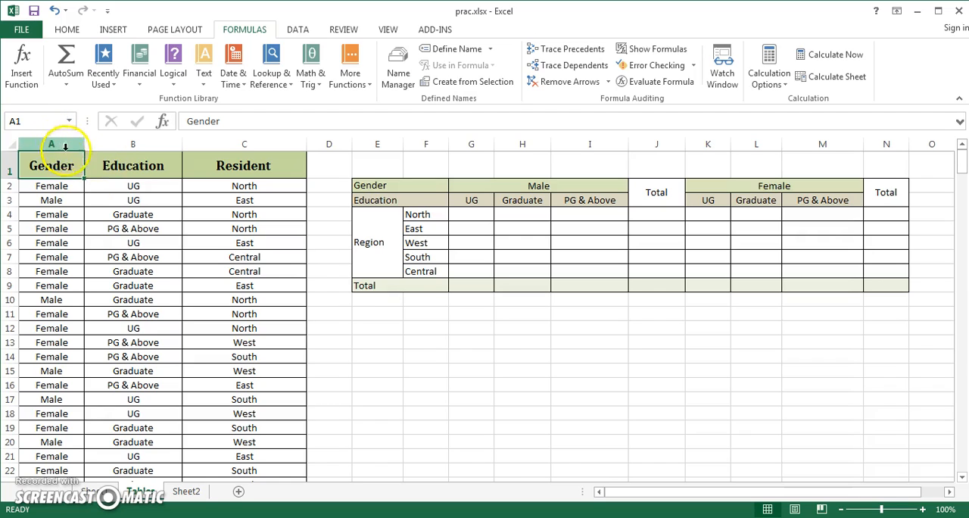
click(343, 269)
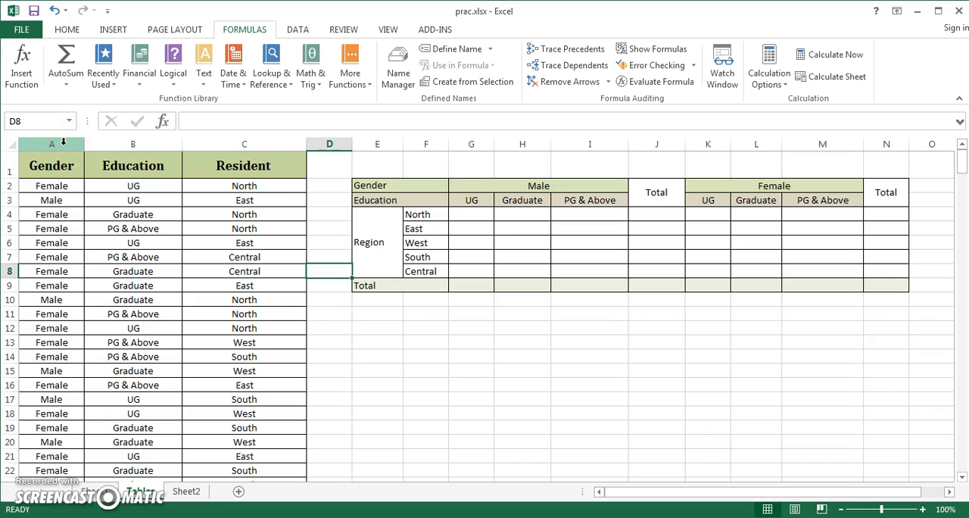
click(332, 201)
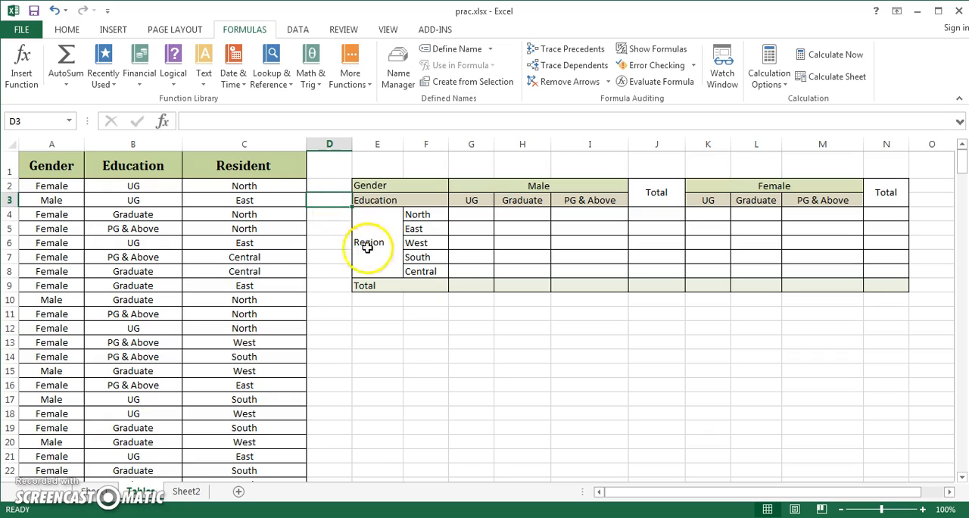
Move the East entry from C9 to E13, then fill it from C9 down to C11, undoing each change.
click(244, 286)
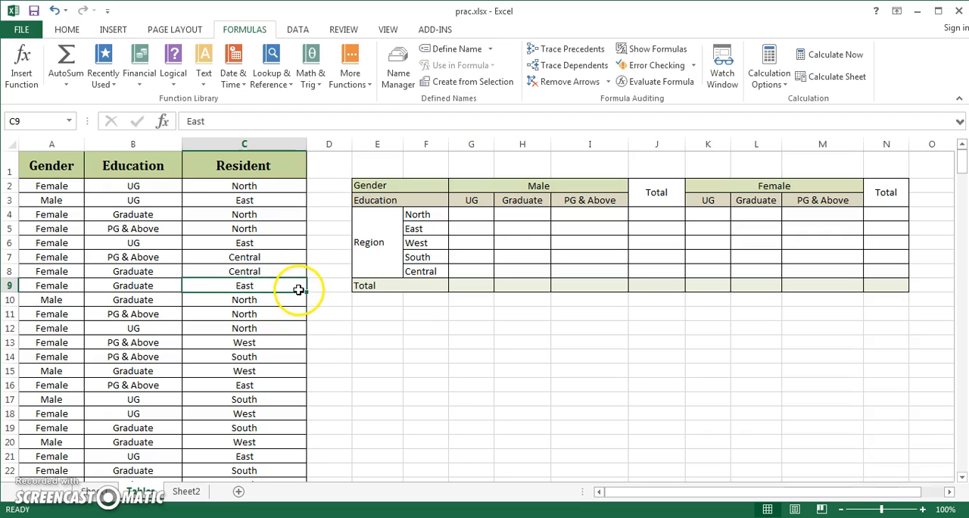
drag(301, 293, 379, 345)
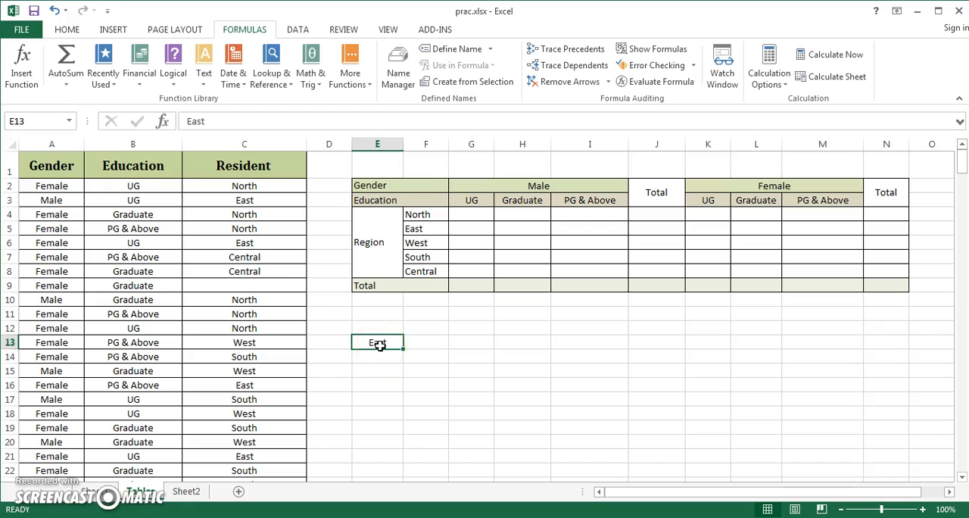
key(ctrl+z)
drag(307, 292, 308, 326)
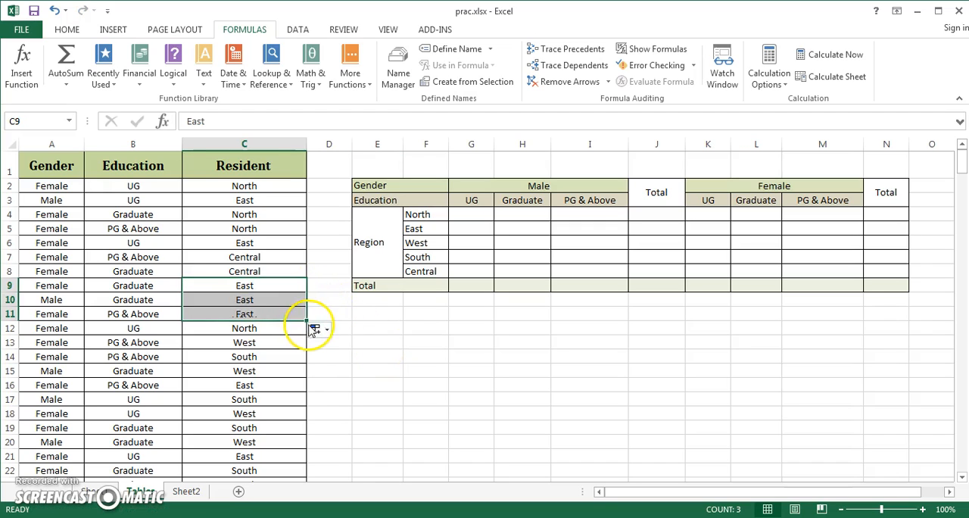
key(ctrl+z)
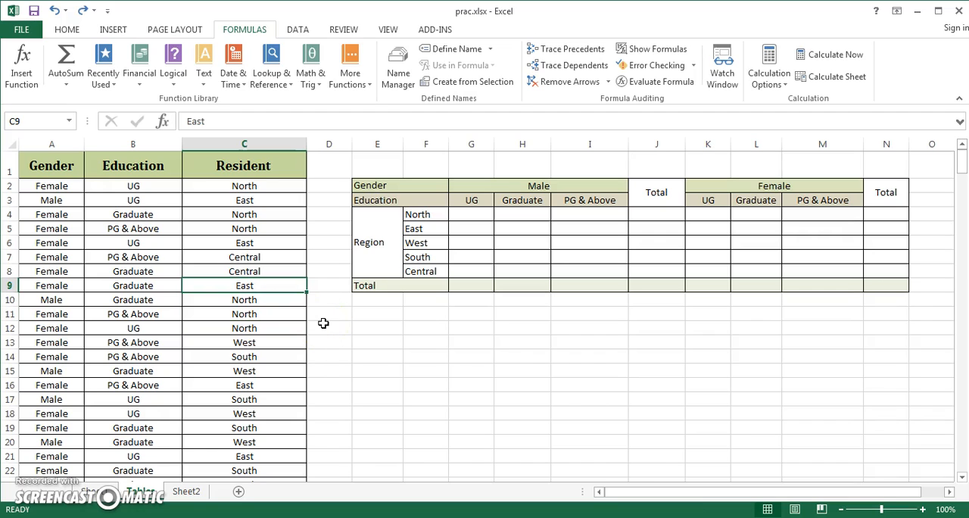
Define the name Gender for column A and select the column through that name.
click(58, 139)
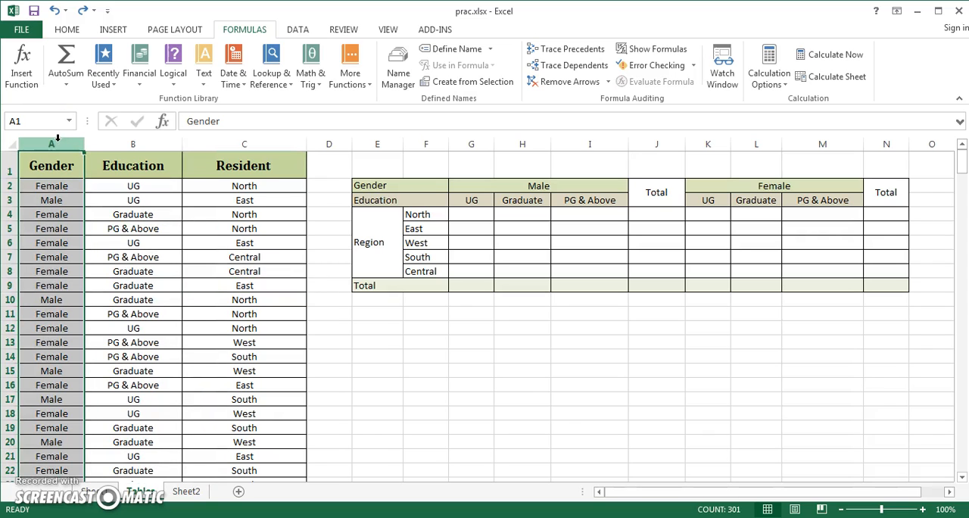
click(47, 121)
text(Gender)
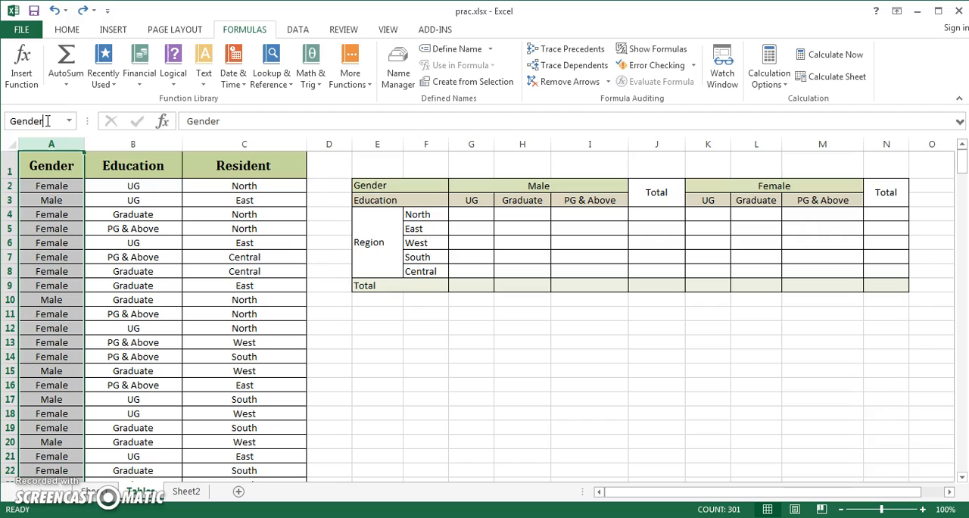
key(Return)
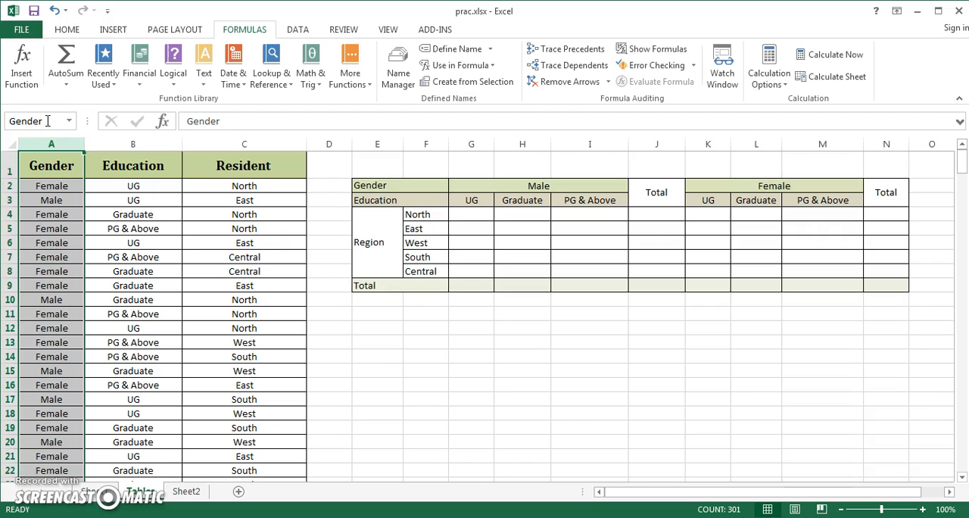
click(246, 226)
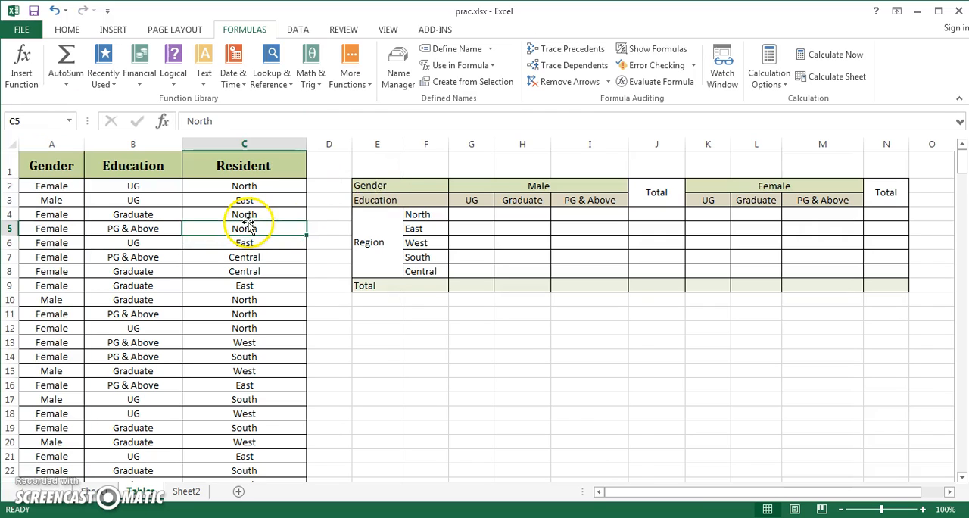
click(68, 121)
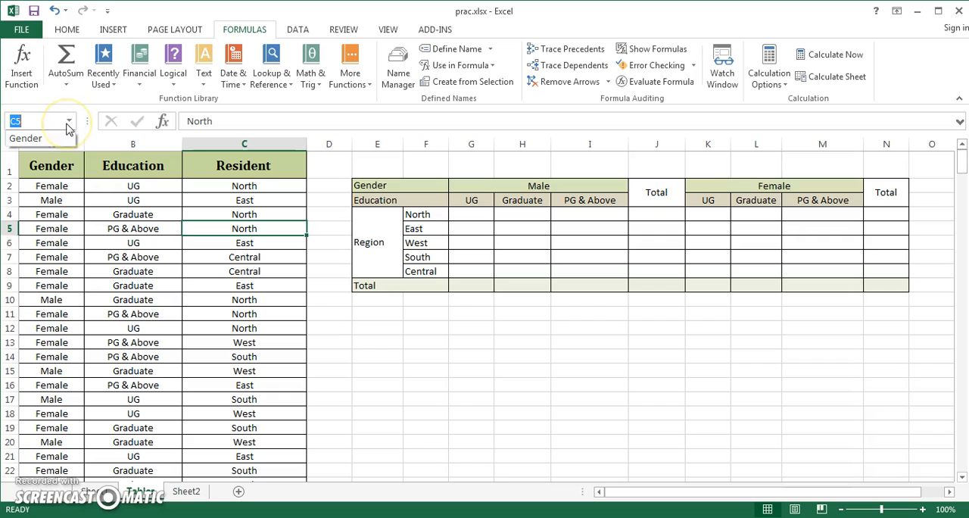
click(25, 138)
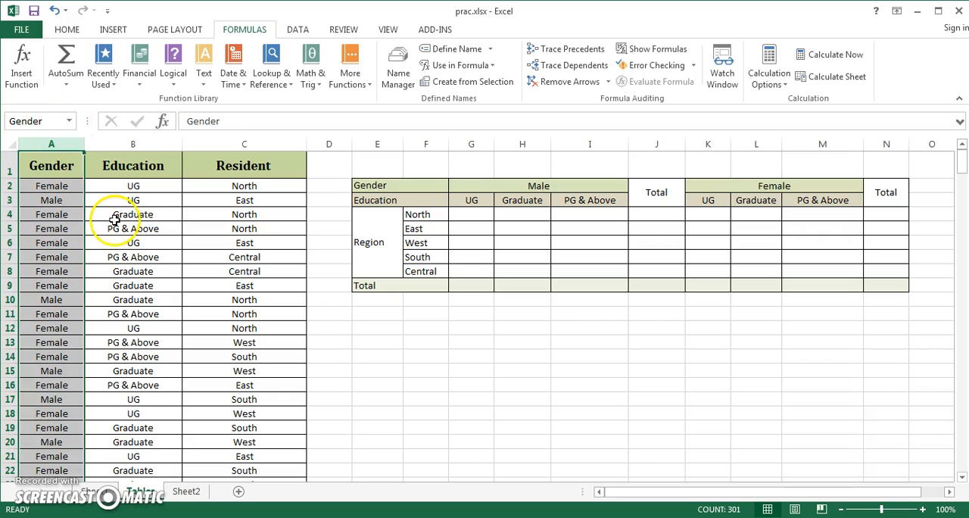
Define the name Edu for the Education column B.
click(140, 144)
click(43, 118)
text(Ed)
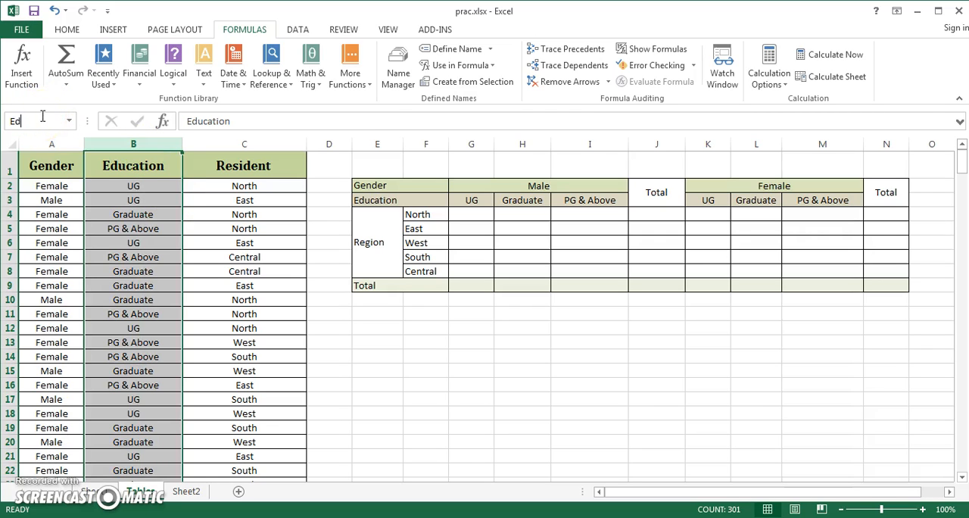
text(u)
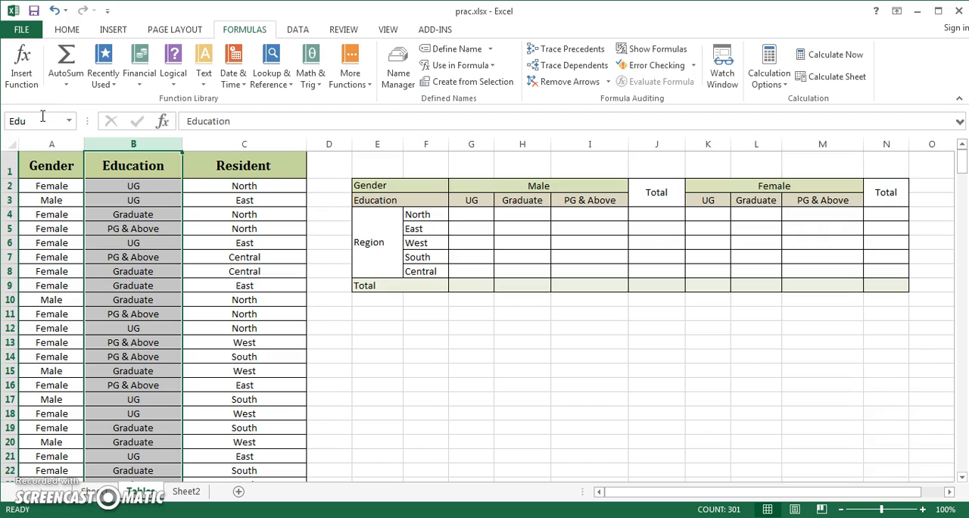
Define the name Res for the Resident column C and check the list of defined names.
click(255, 146)
click(53, 121)
text(Res)
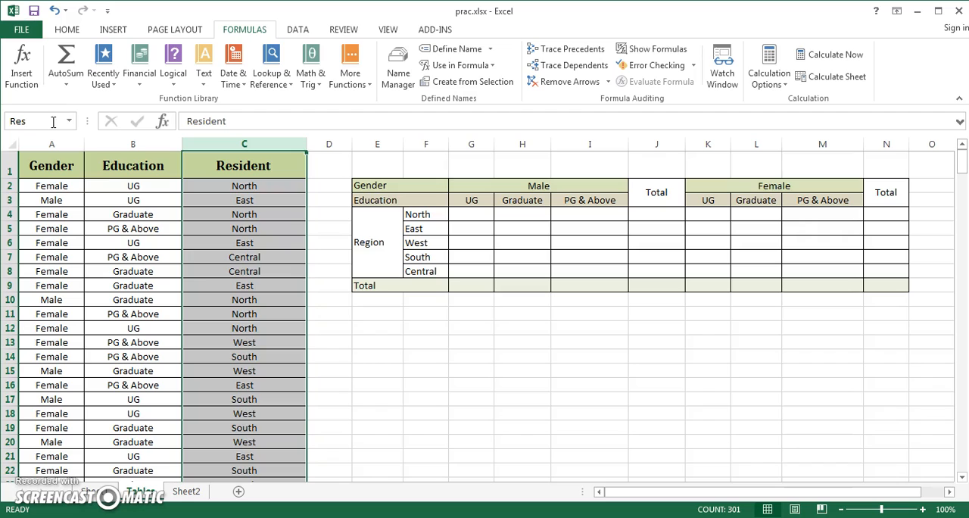
key(Return)
click(329, 228)
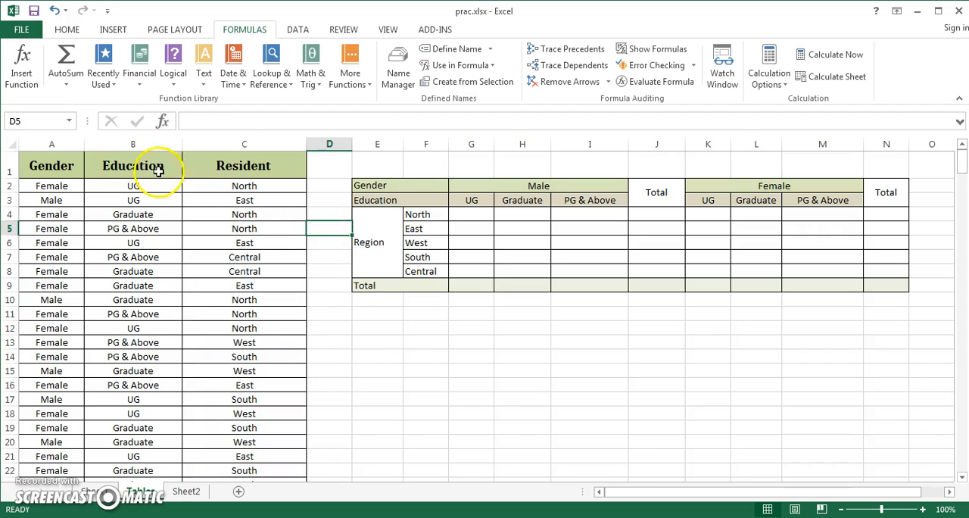
click(70, 121)
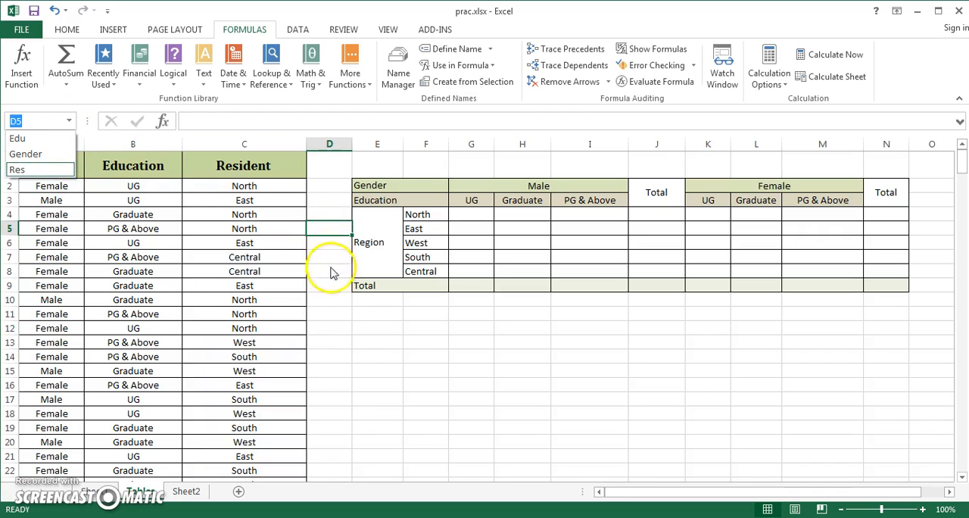
click(323, 295)
click(380, 298)
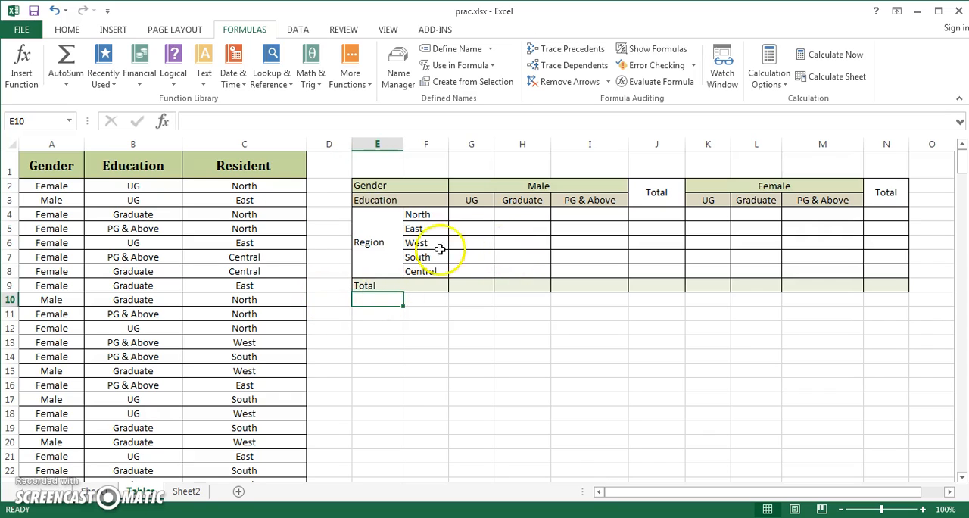
Start a COUNTIFS formula in cell G4 for male UG residents of the North region.
click(468, 214)
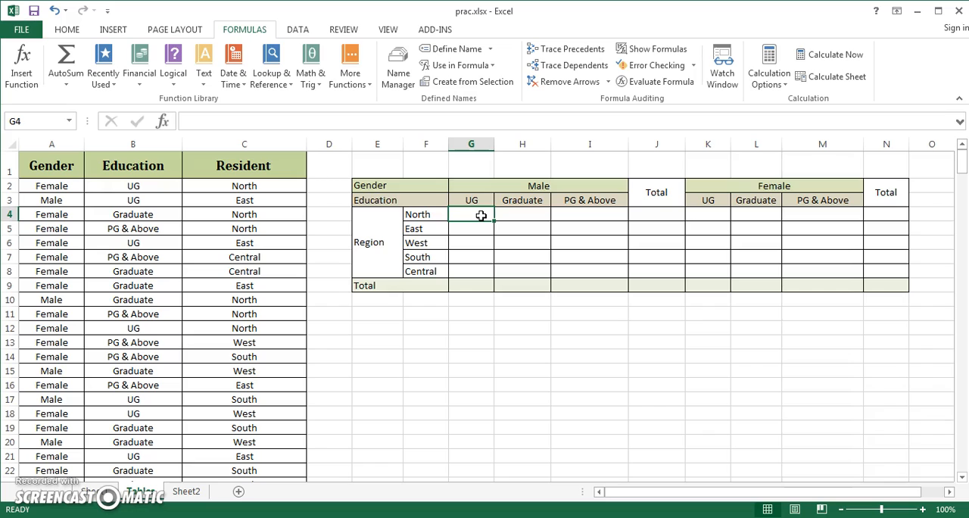
text(=counti)
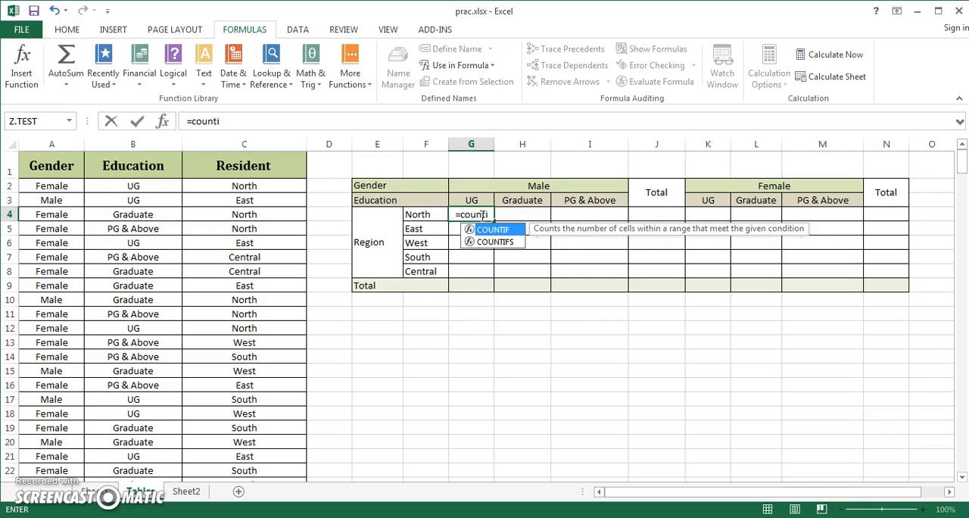
key(Down)
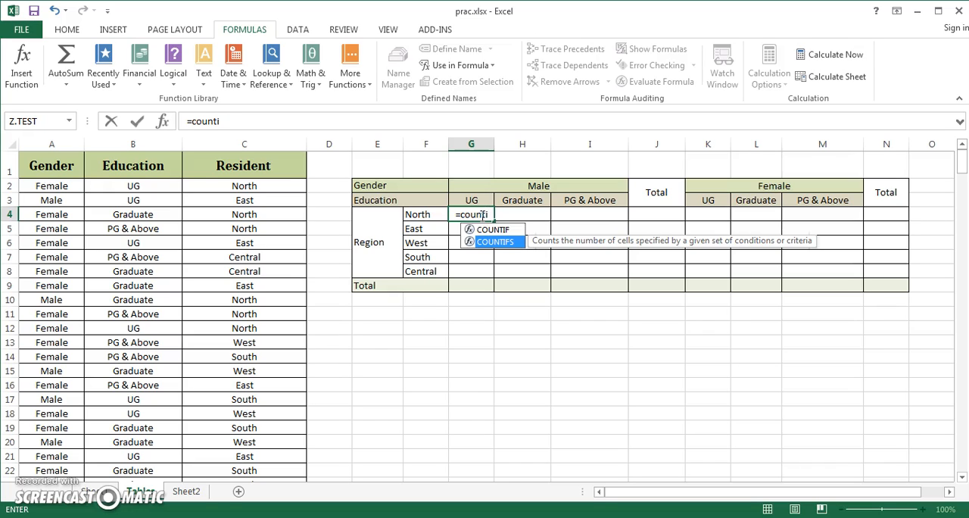
key(Tab)
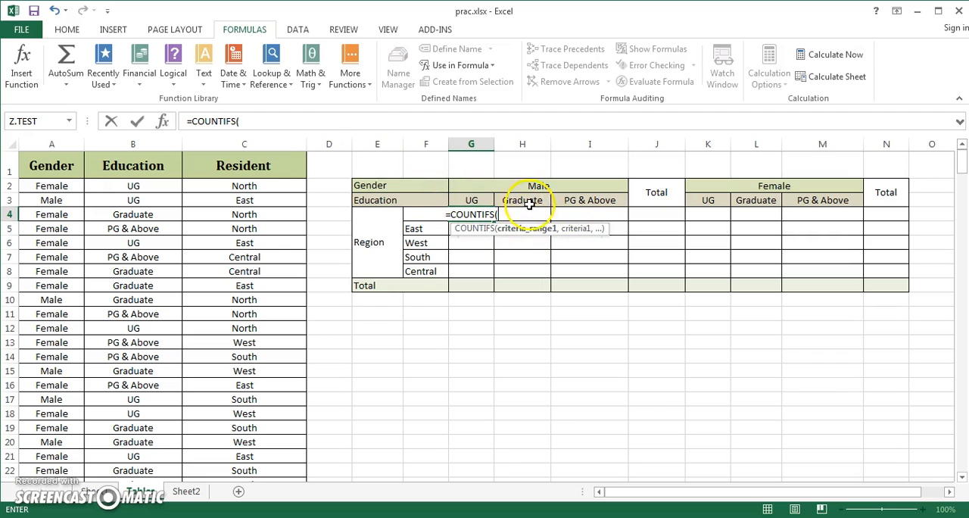
click(557, 230)
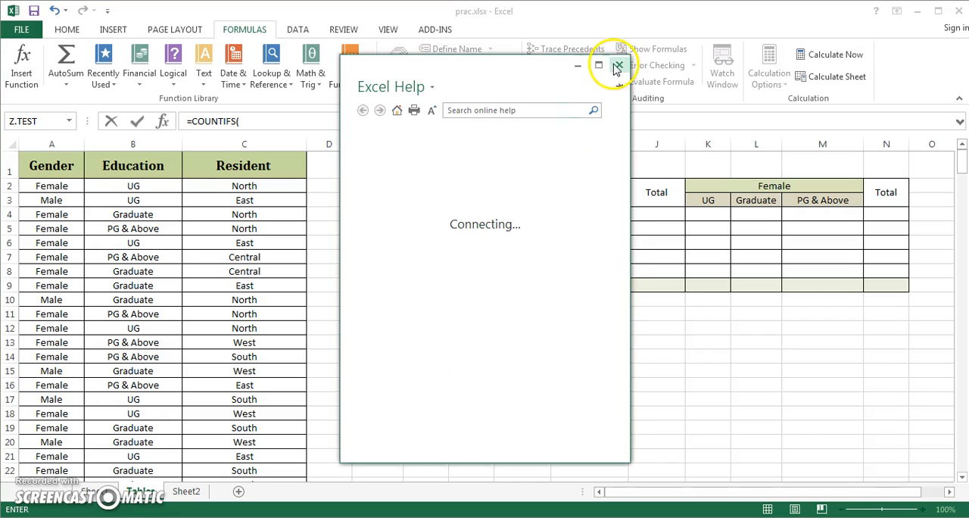
click(617, 68)
drag(564, 229, 383, 136)
click(266, 121)
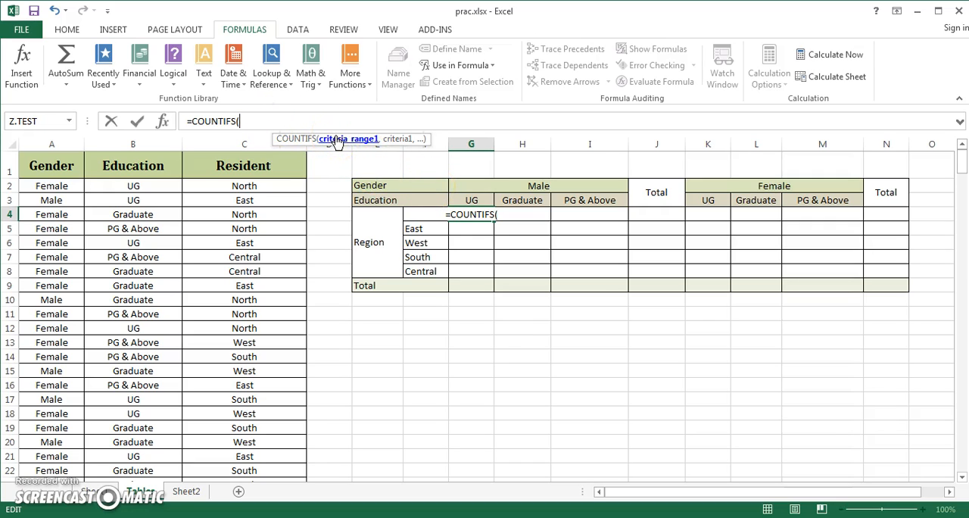
Add the named range Res with cell F4 as the first range and criterion of the COUNTIFS formula.
key(F3)
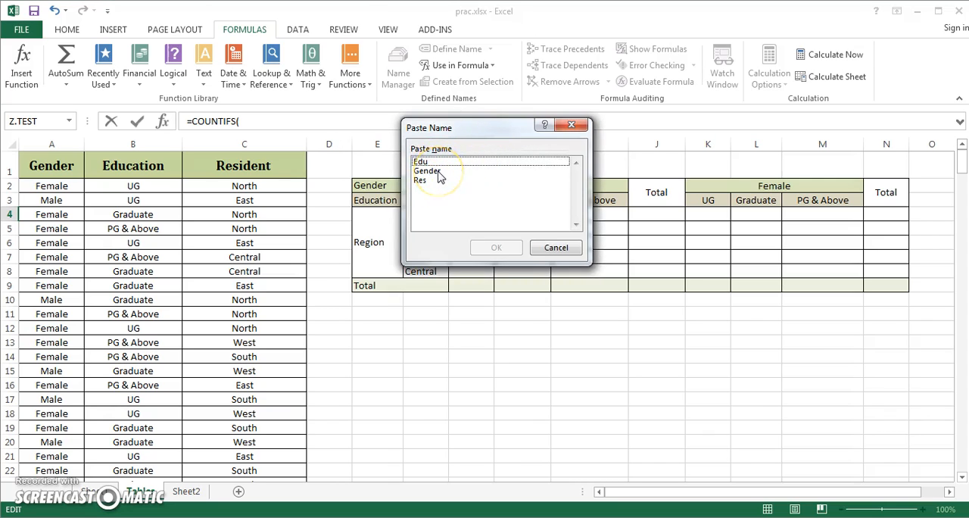
double_click(426, 181)
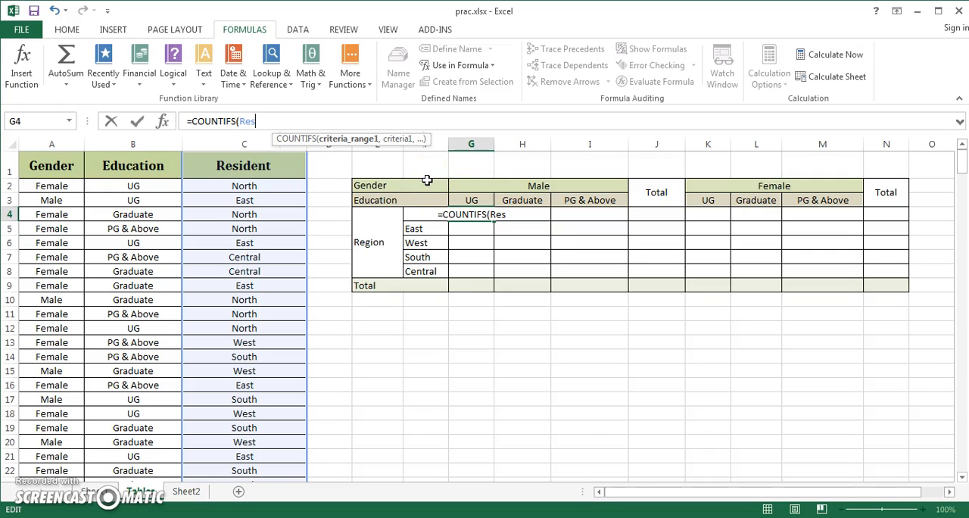
text(,)
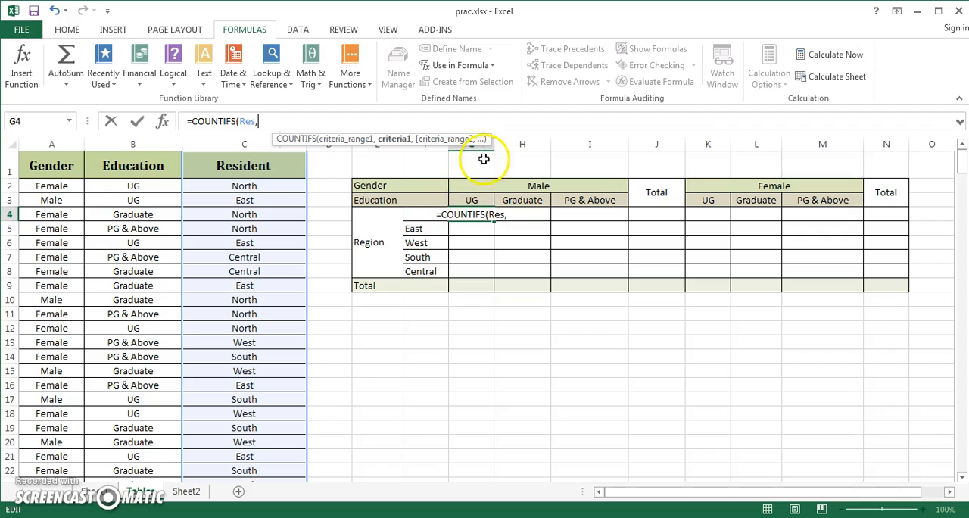
drag(421, 139, 523, 265)
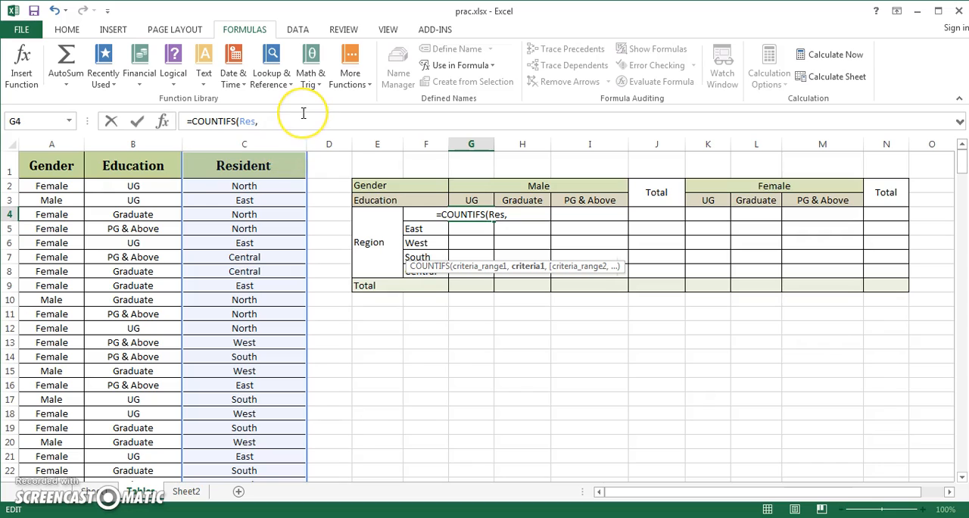
text(f4)
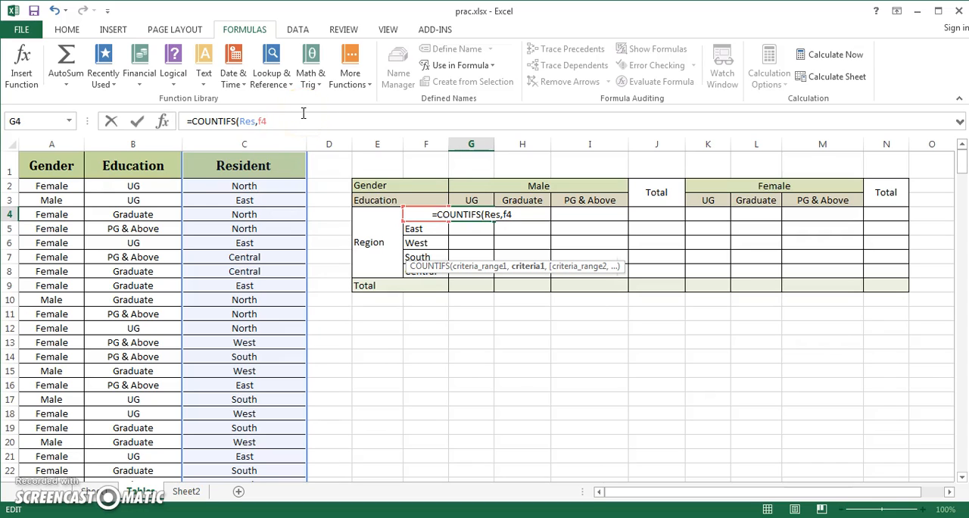
text(,)
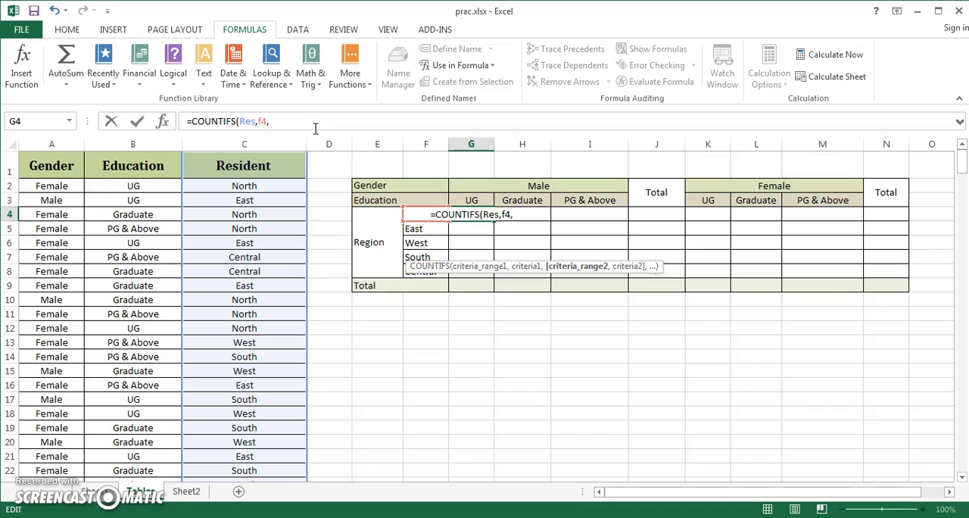
Add the named range Gender with the Male header cell G2 as the second range and criterion.
text(ge)
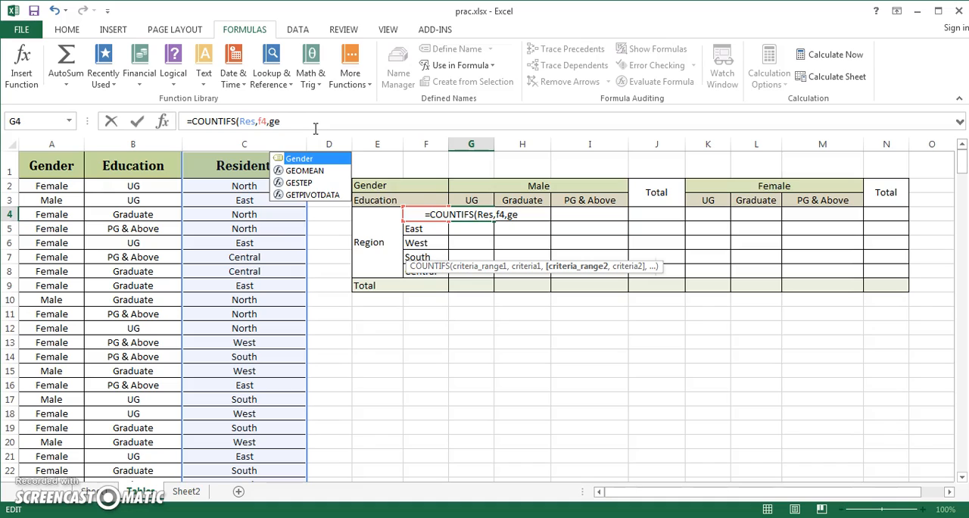
click(275, 159)
double_click(297, 164)
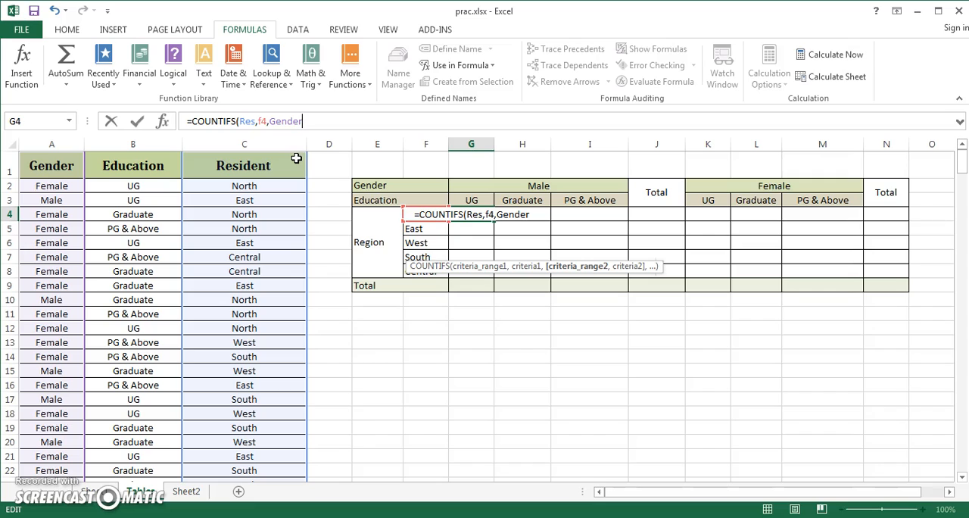
text(,)
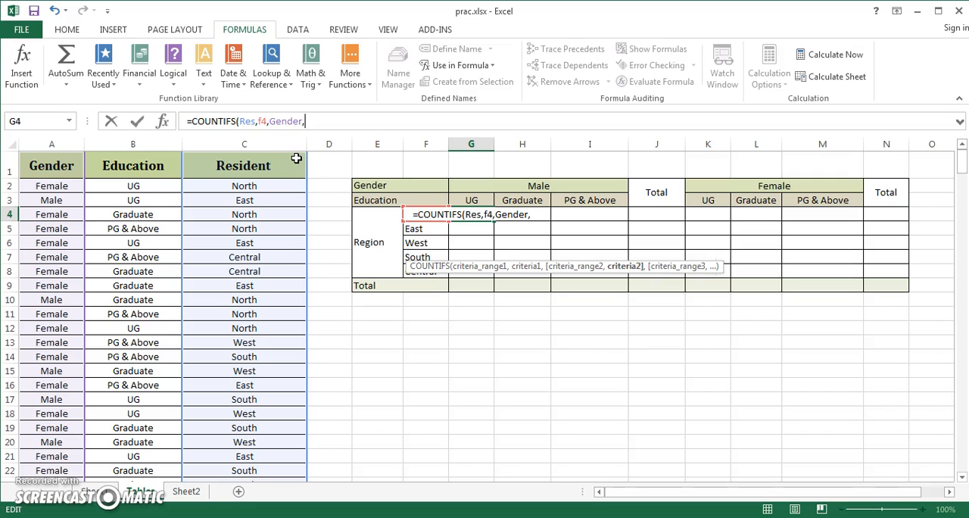
click(543, 182)
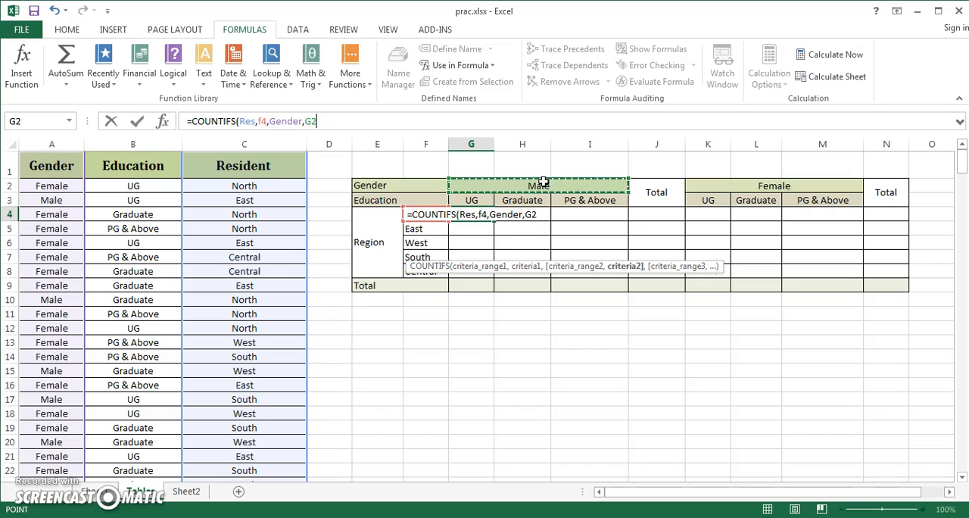
text(,)
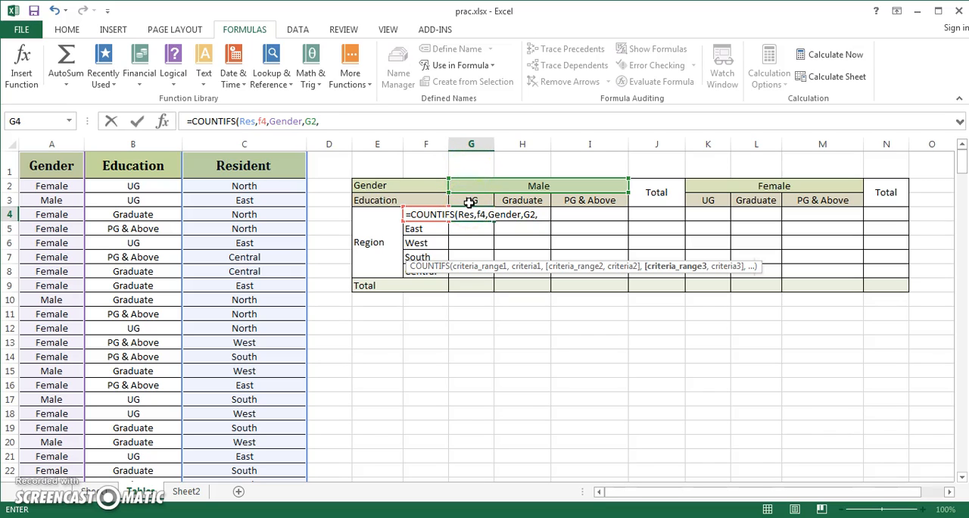
Add the named range Edu with the UG header cell G3 as the third pair and close the formula's parenthesis.
key(F3)
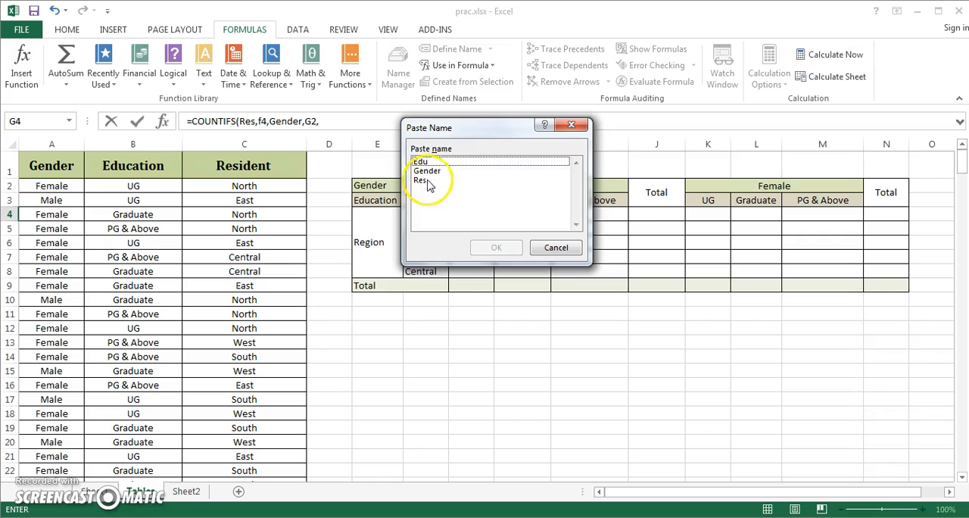
double_click(426, 163)
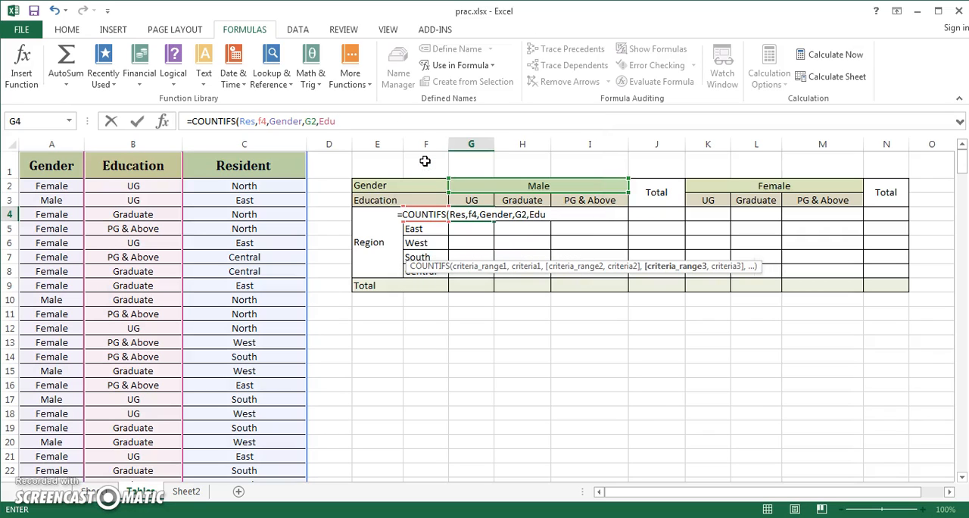
text(,)
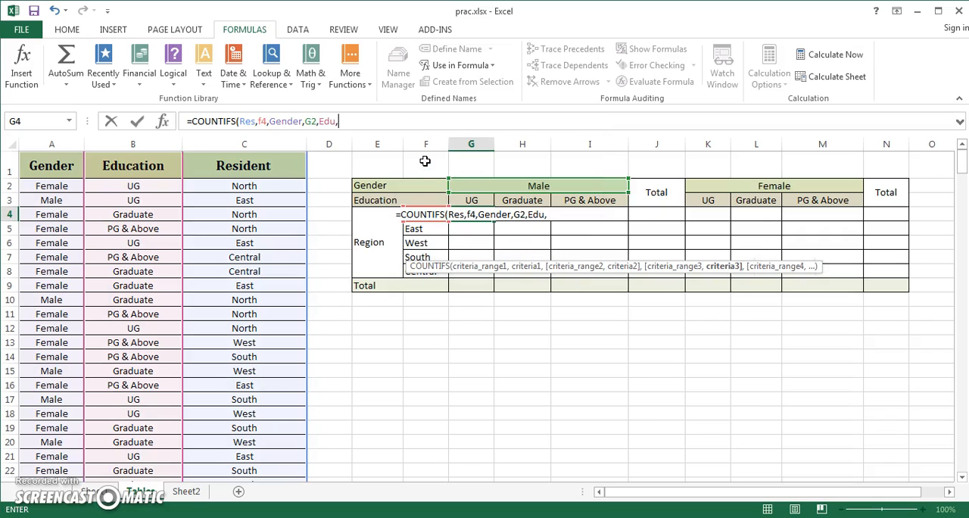
click(471, 200)
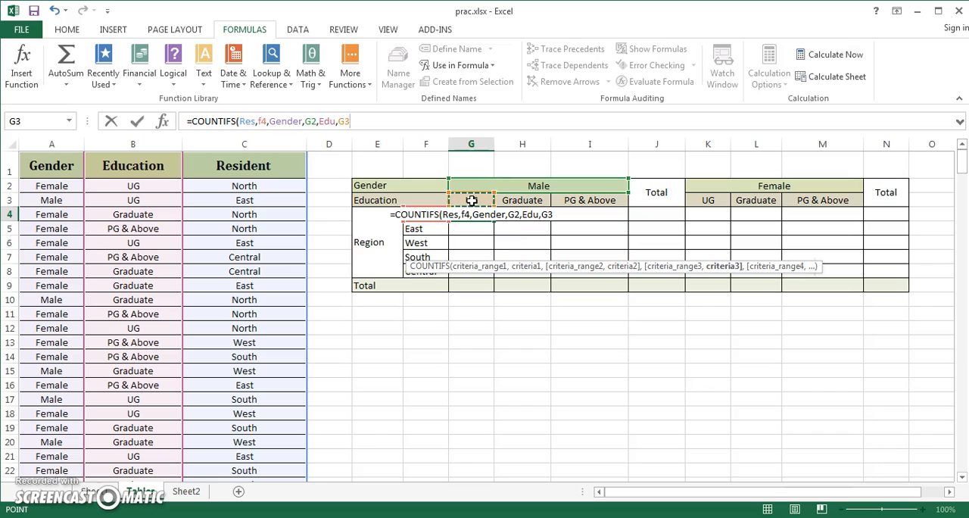
text())
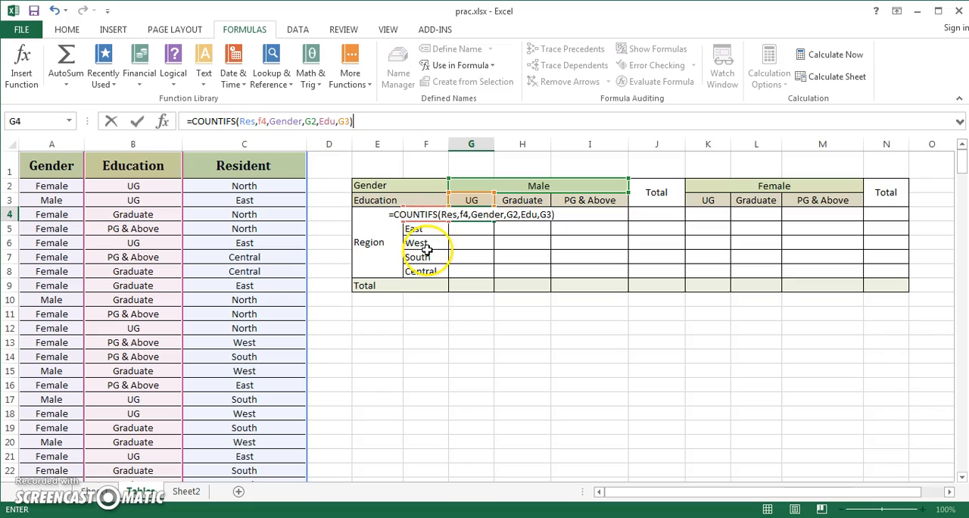
Lock the column of the region criterion as $F4 and make the gender criterion fully absolute as $G$2.
click(259, 121)
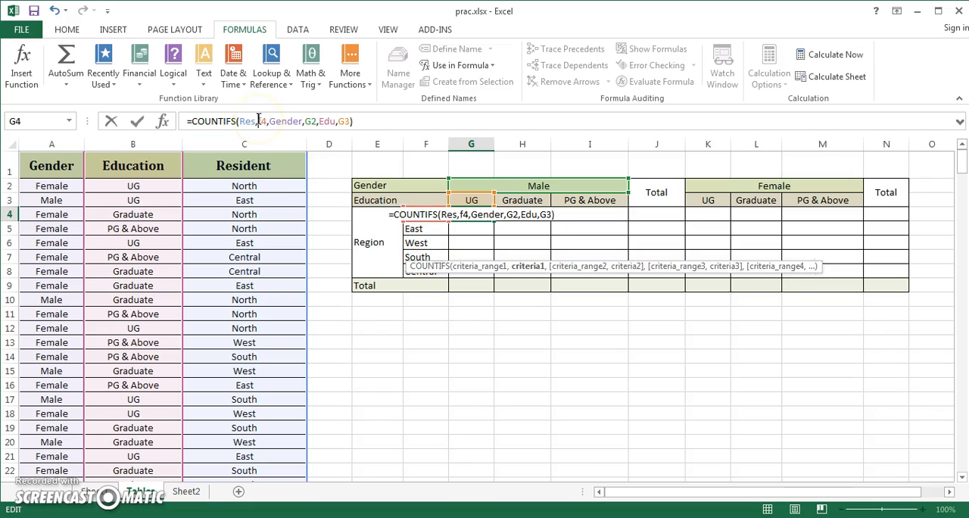
text($)
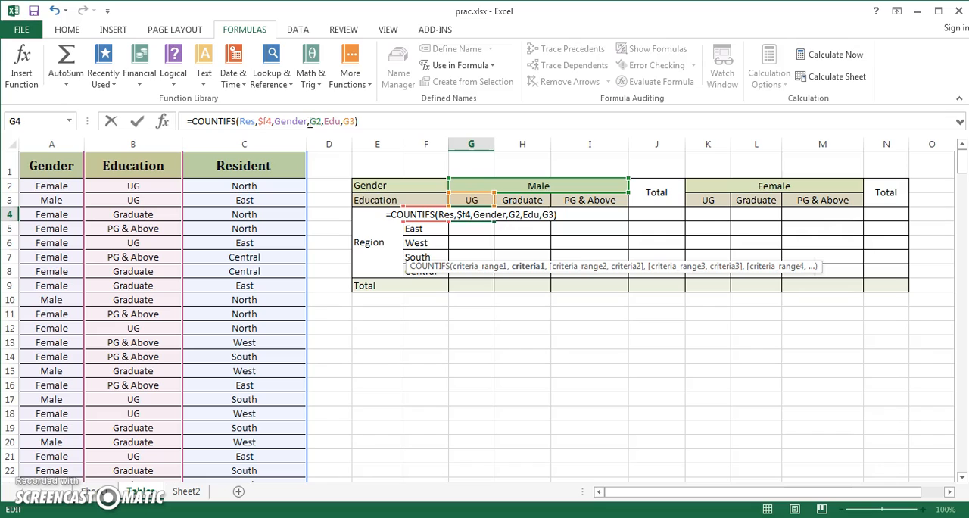
click(316, 123)
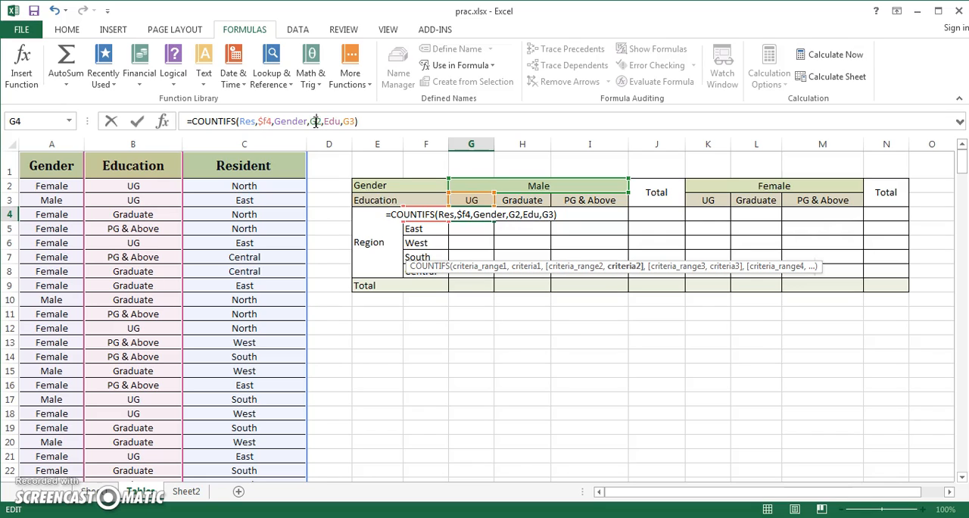
click(431, 112)
key(F4)
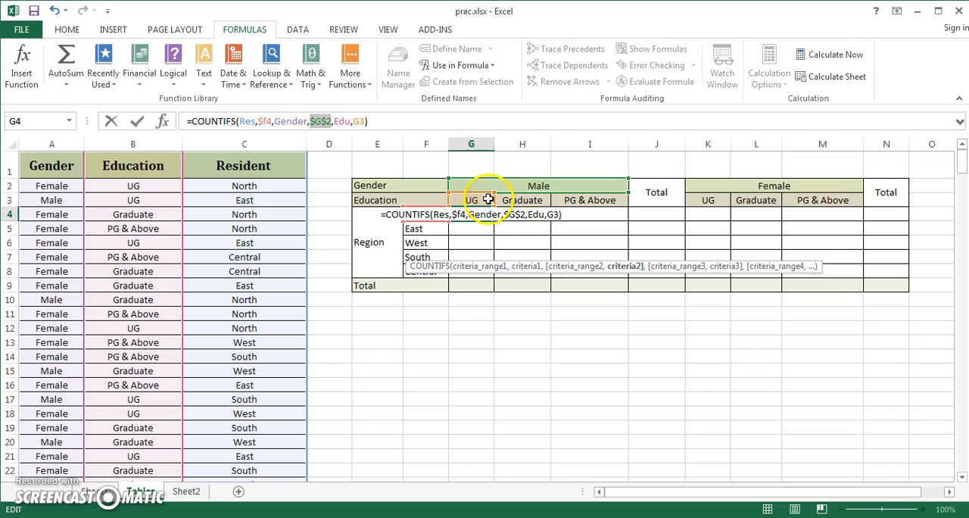
Lock only the row of the education criterion as G$3 and commit the formula in G4.
click(360, 122)
click(352, 121)
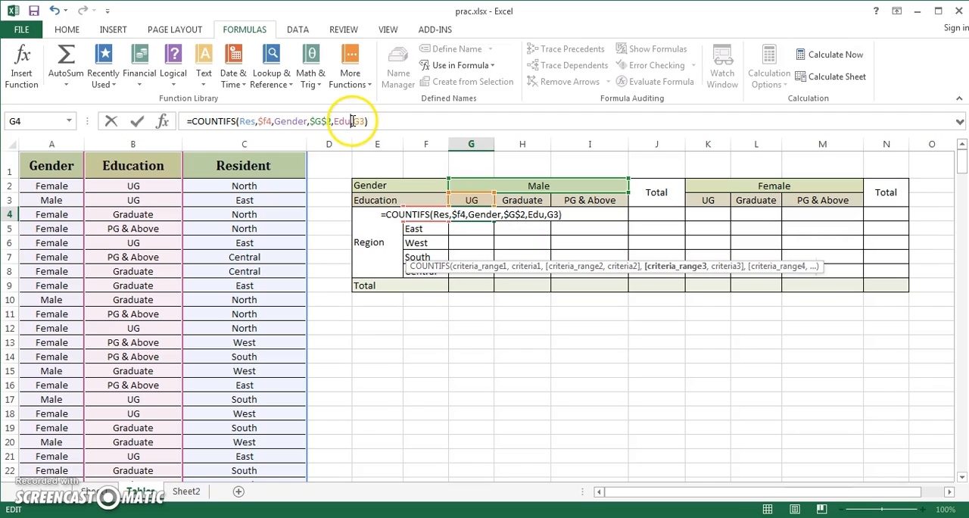
click(355, 122)
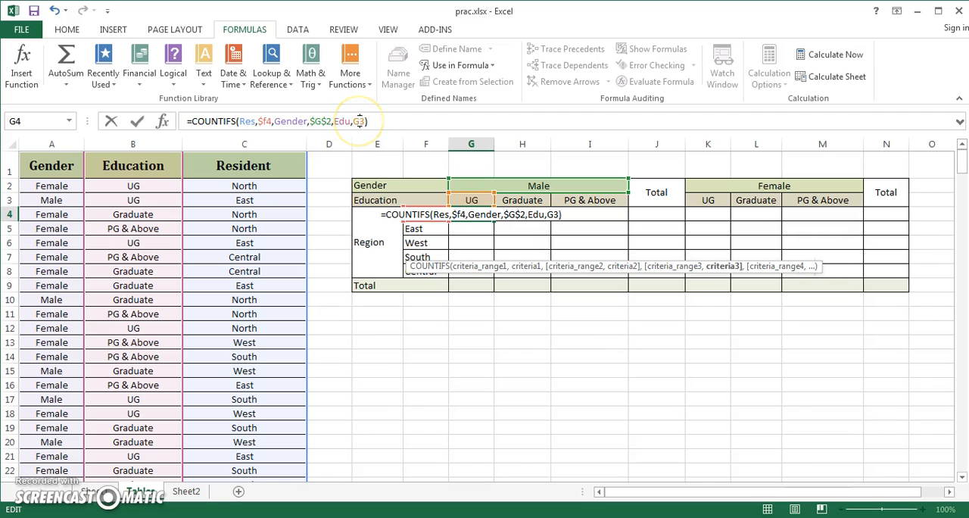
drag(354, 121, 363, 122)
key(F4)
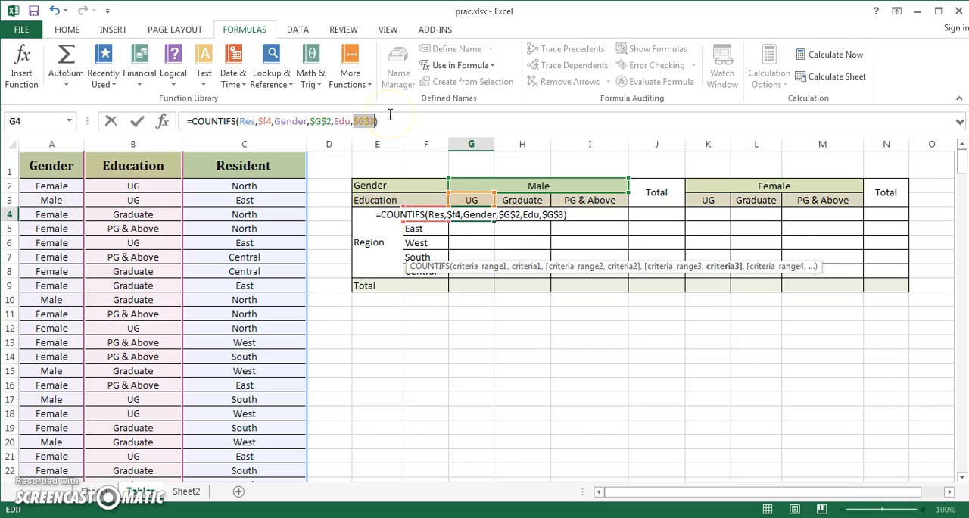
key(F4)
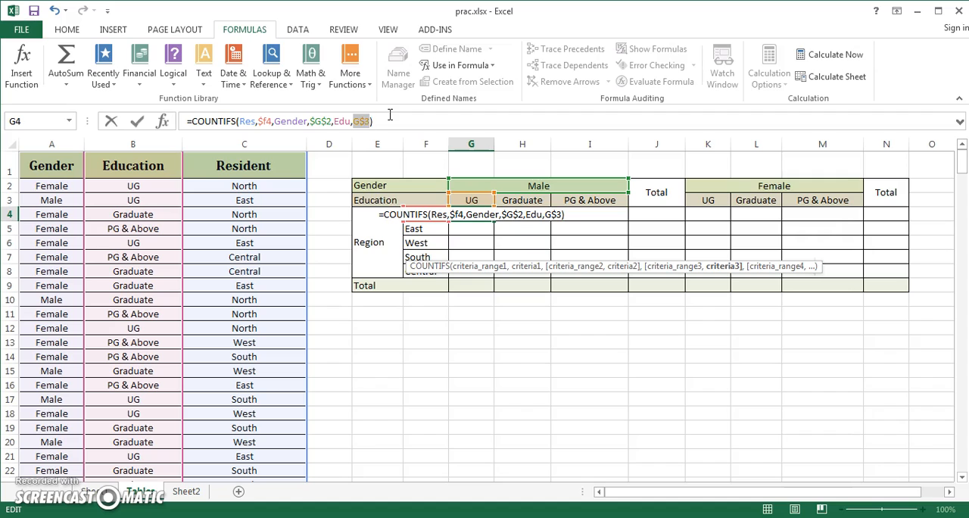
key(Return)
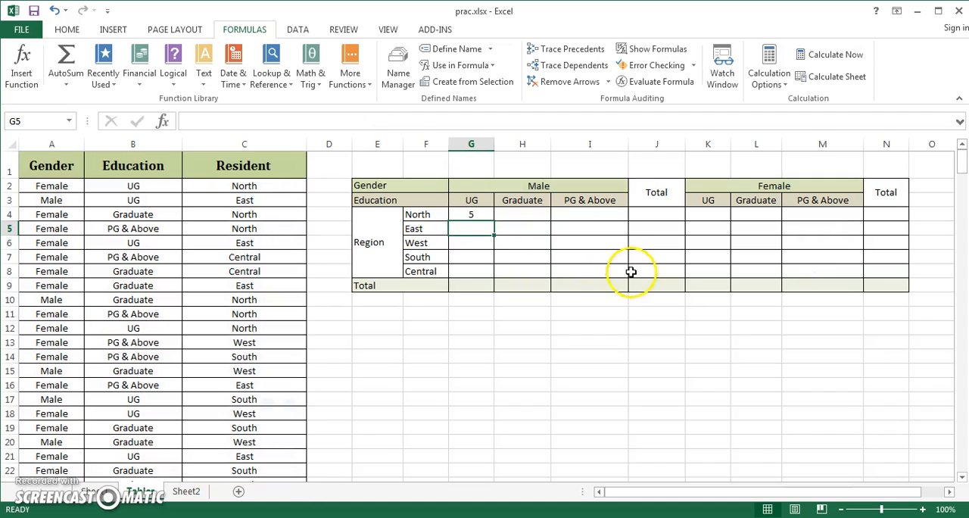
Fill the G4 formula across and down to cover all Male education and region cells, G4:I8.
click(474, 216)
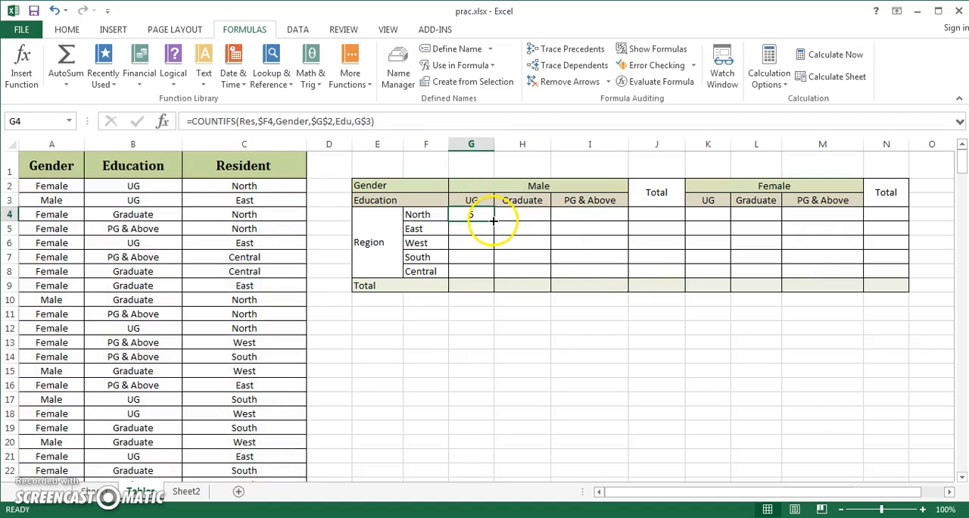
drag(494, 220, 627, 289)
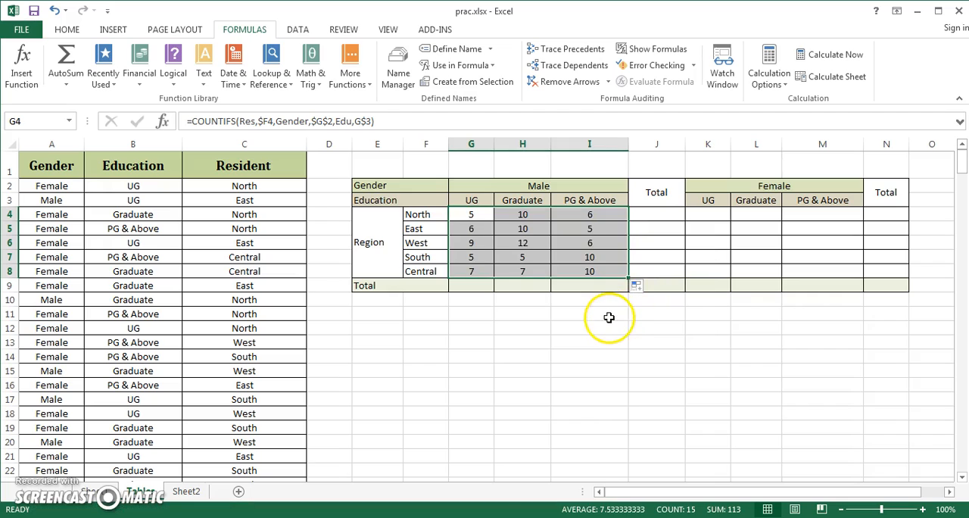
click(539, 313)
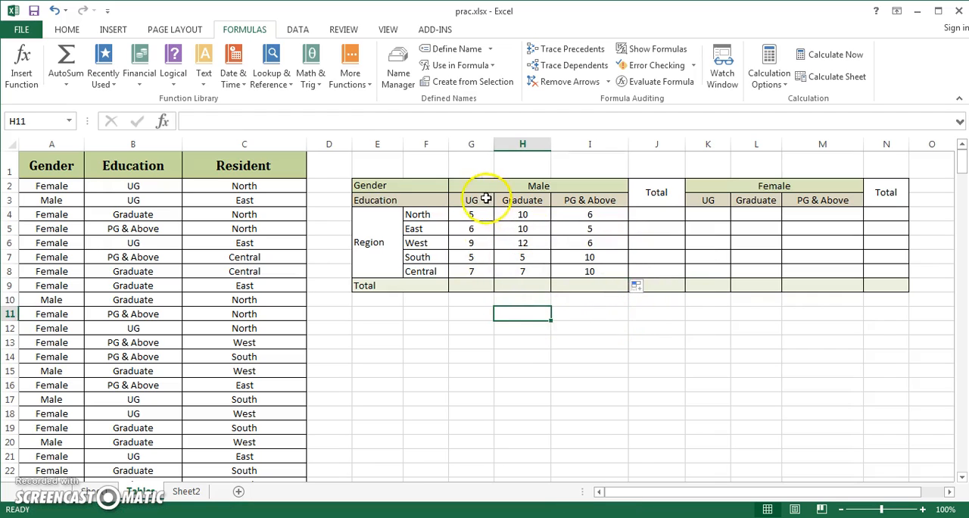
Sum the Male block G4:J9 with AutoSum to fill its Total column and Total row.
drag(649, 211, 654, 273)
drag(485, 281, 595, 285)
click(539, 313)
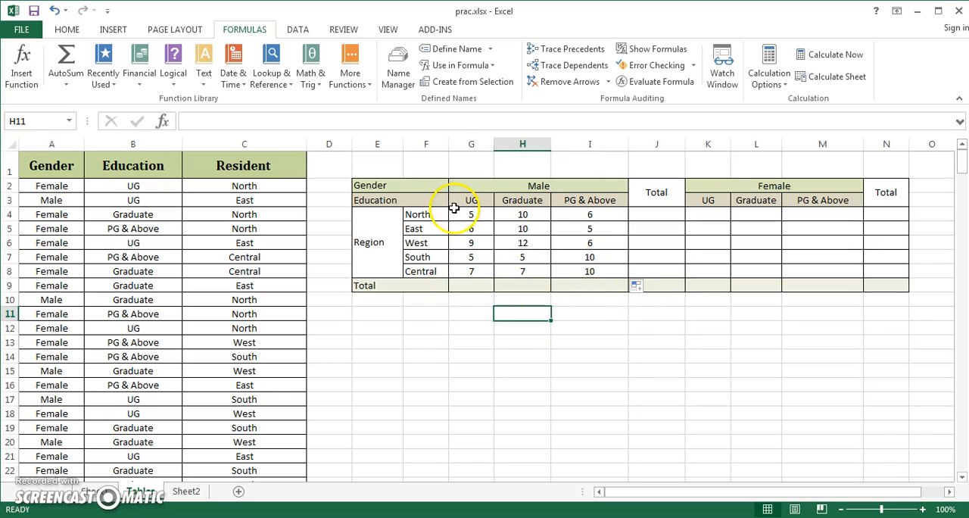
drag(464, 214, 636, 286)
shift+click(596, 283)
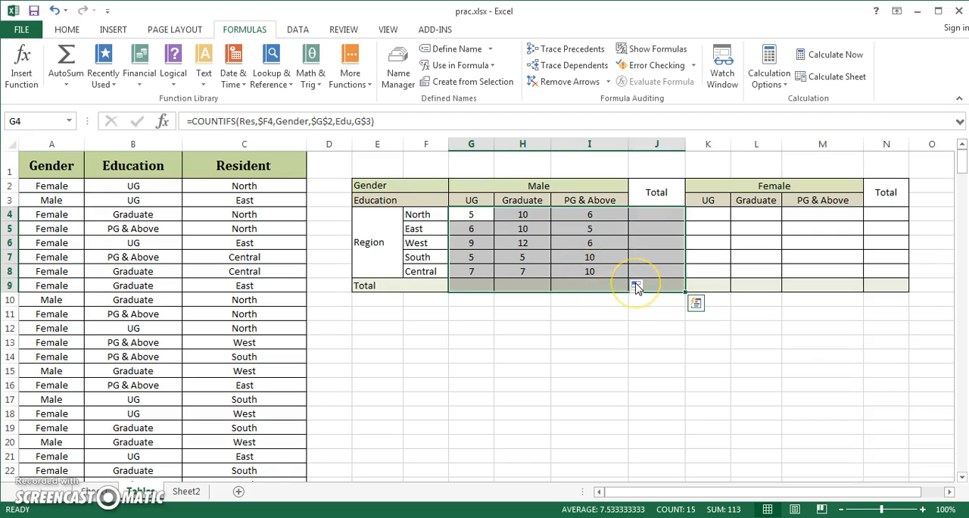
key(alt)
key(alt+=)
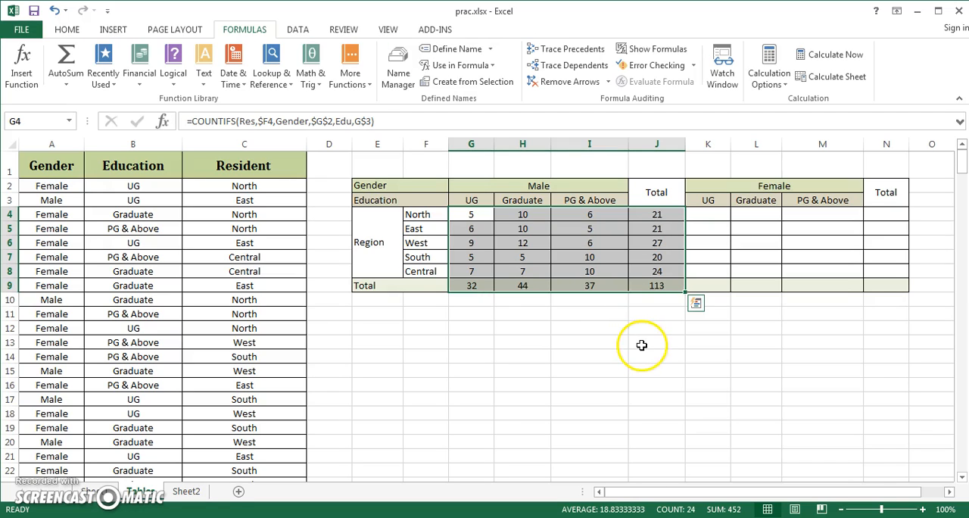
Check the SUM formulas in the Male Total column J, in the grand total and the individual region rows.
click(662, 286)
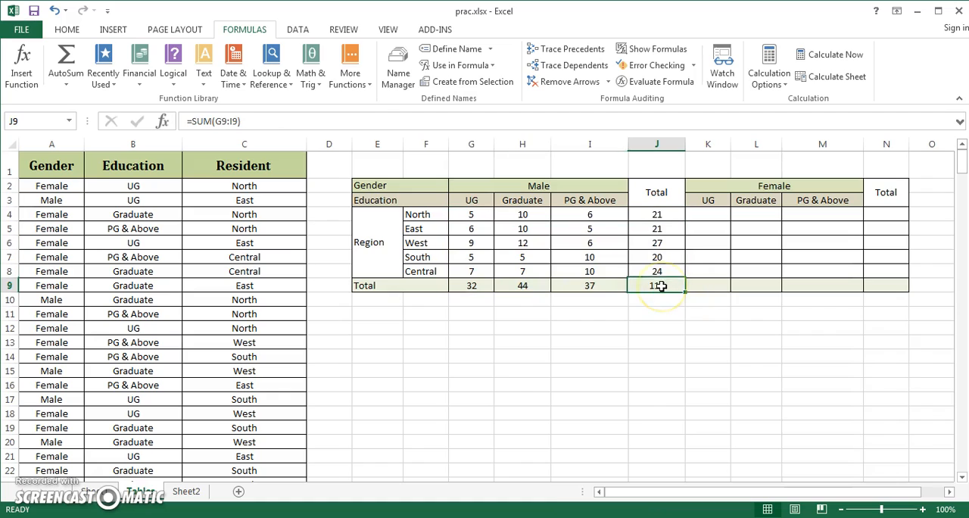
click(652, 215)
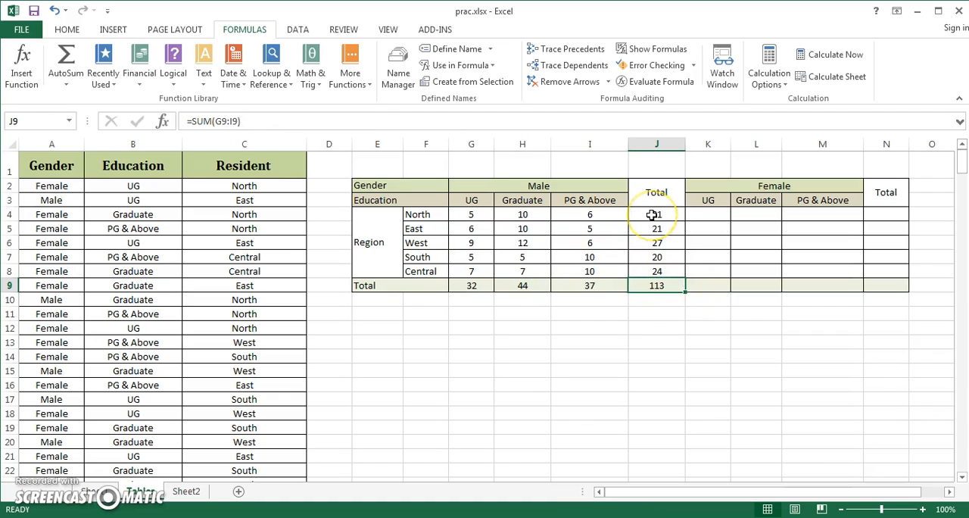
key(Down)
key(Down)
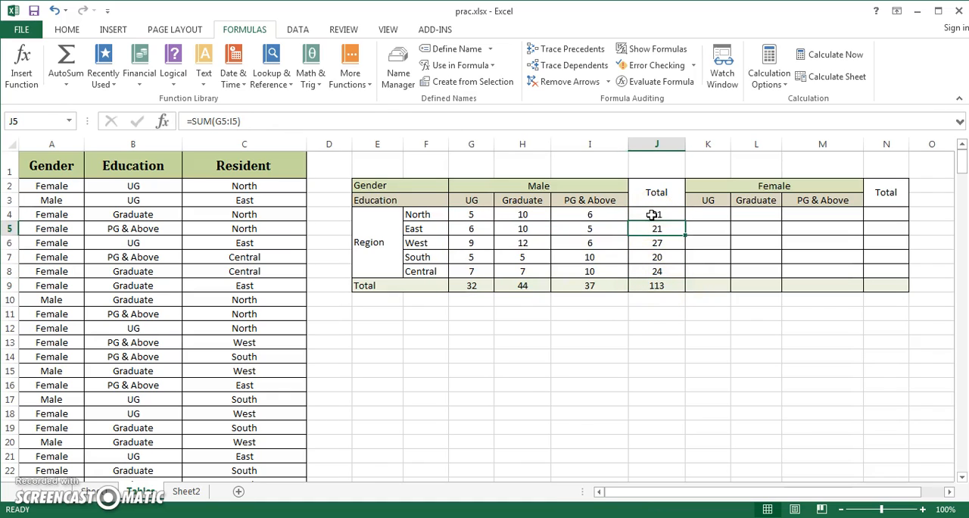
key(Down)
key(Down)
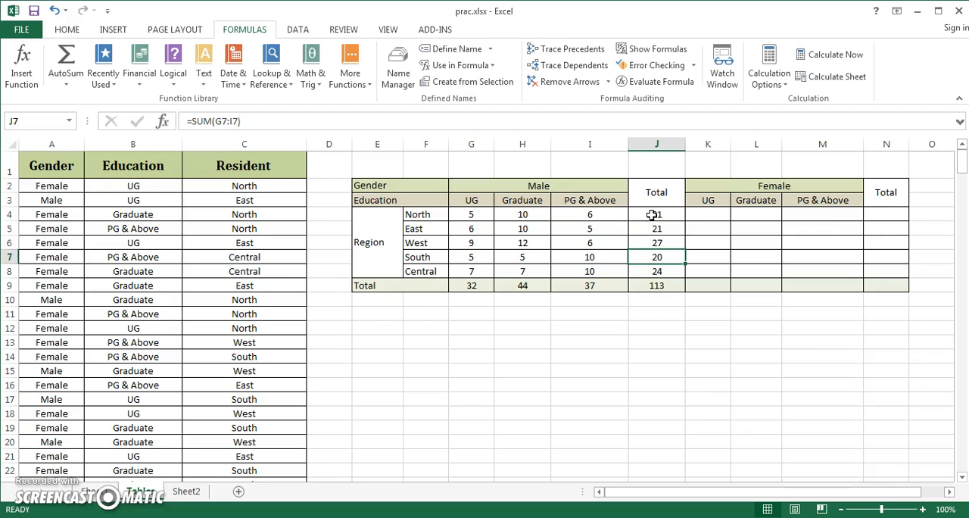
Check the COUNTIFS formula in G8 and the SUM formulas in the Male Total row, G9 to I9.
key(Left)
key(Left)
key(Left)
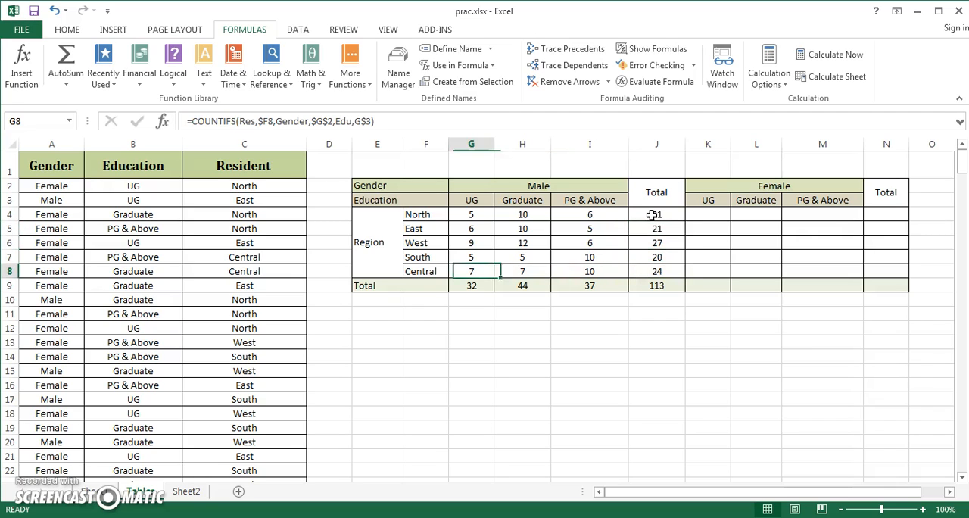
key(Down)
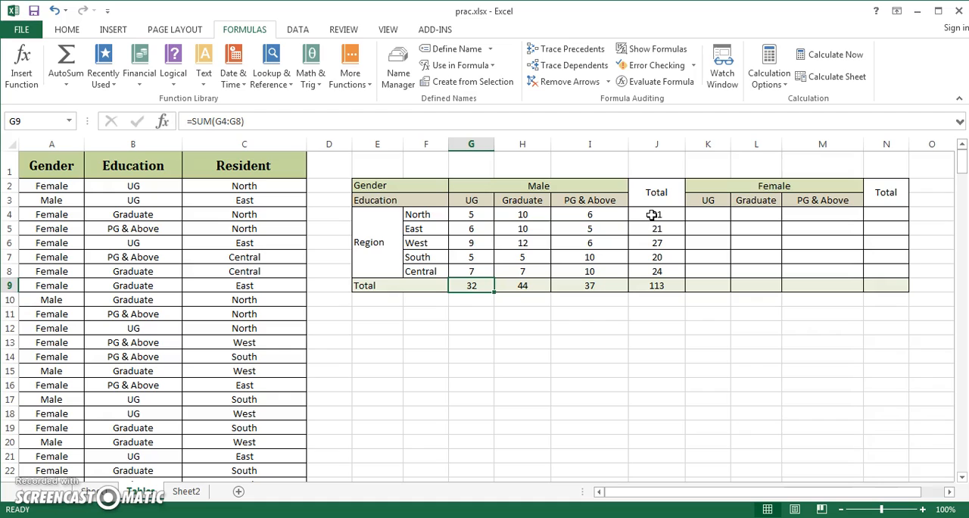
key(Right)
key(Right)
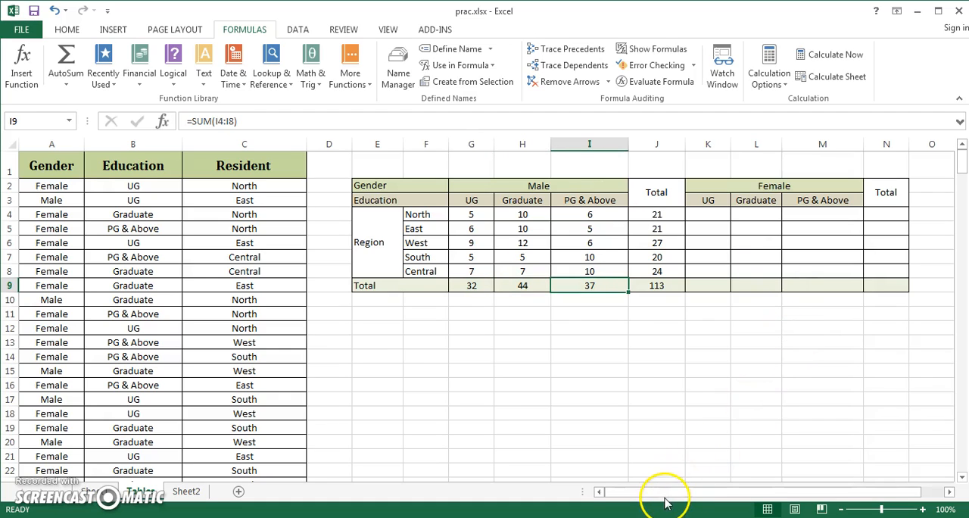
Copy the COUNTIFS formula text from G4 and paste it into K4 with the Female range K4:M8 selected.
drag(682, 494, 703, 379)
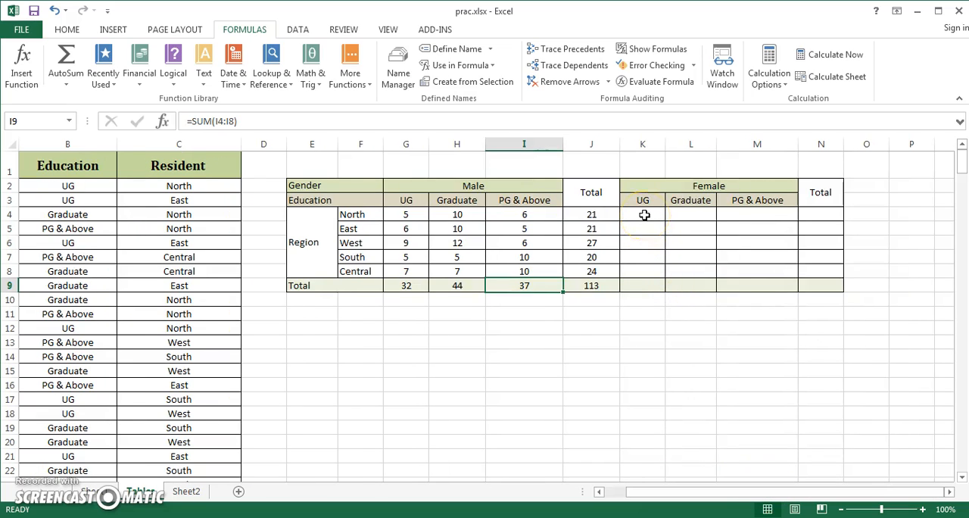
click(397, 214)
drag(385, 117, 162, 116)
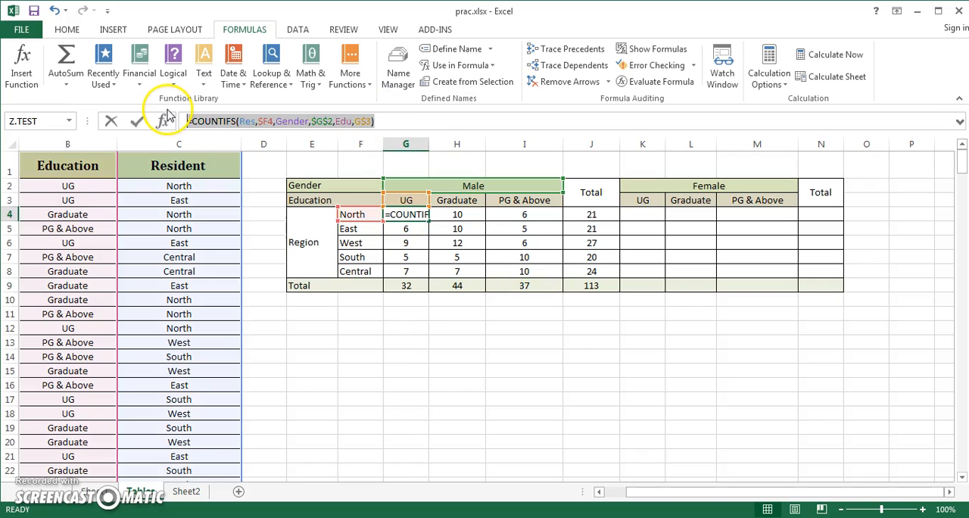
key(ctrl+c)
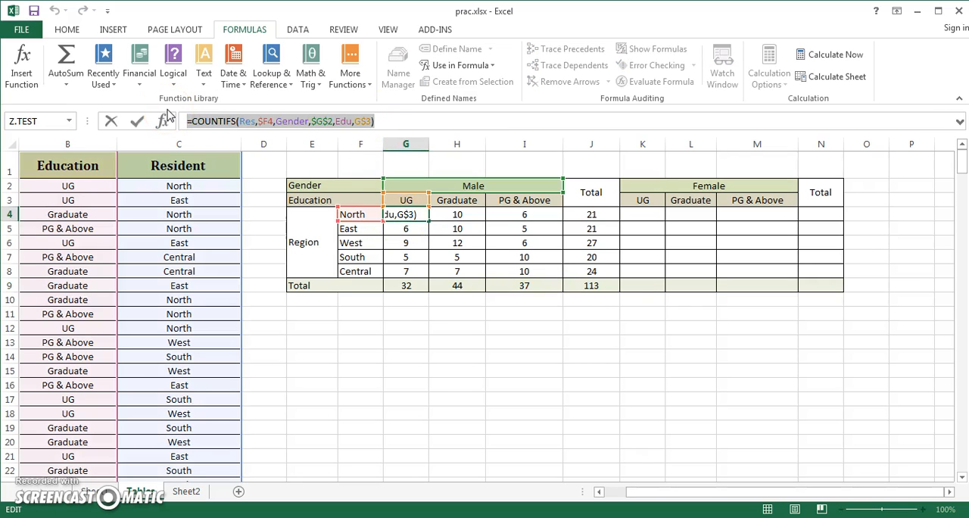
key(Return)
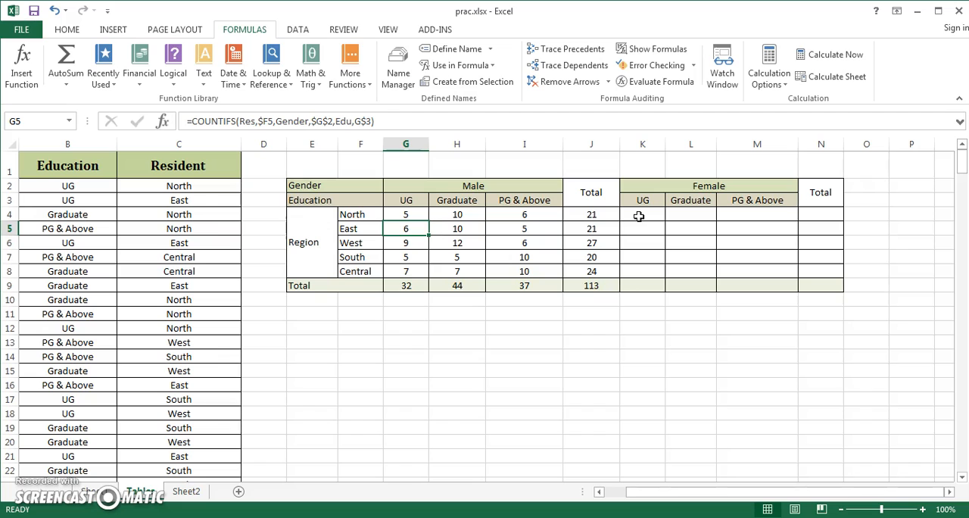
drag(639, 217, 788, 265)
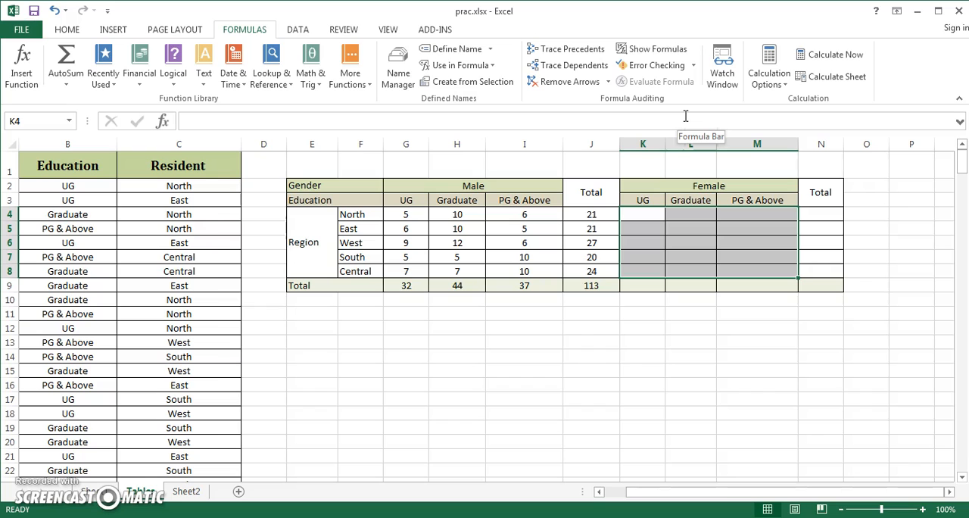
key(ctrl+v)
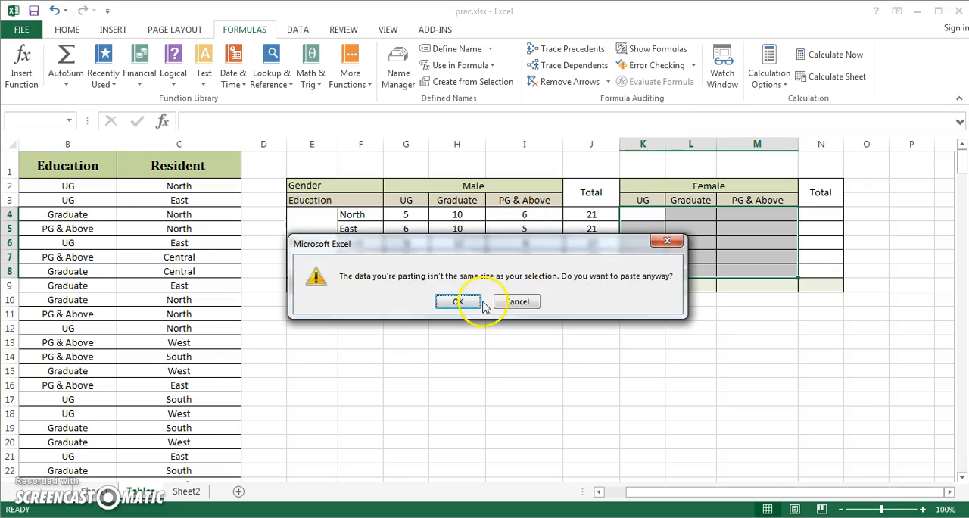
click(461, 304)
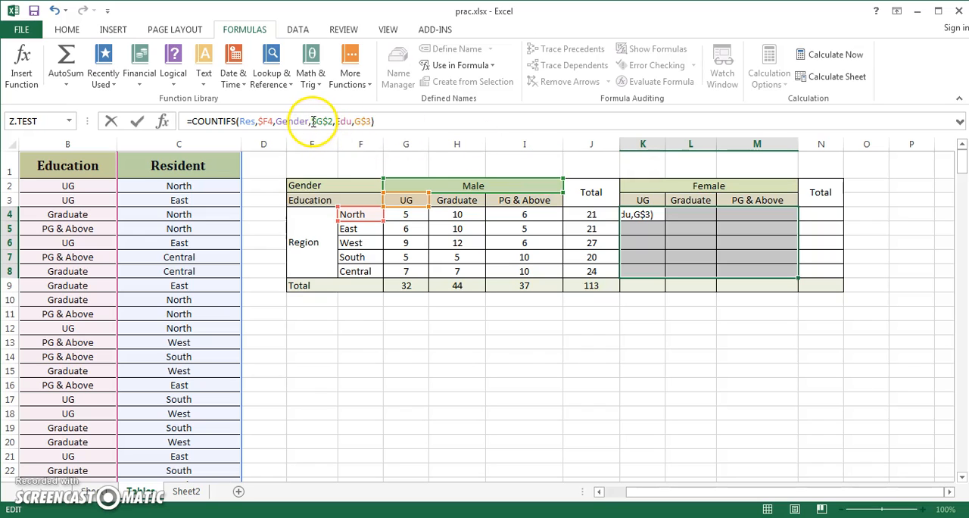
Replace the gender criterion in the K4 formula with the Female header as the absolute reference $K$2.
drag(312, 122, 331, 121)
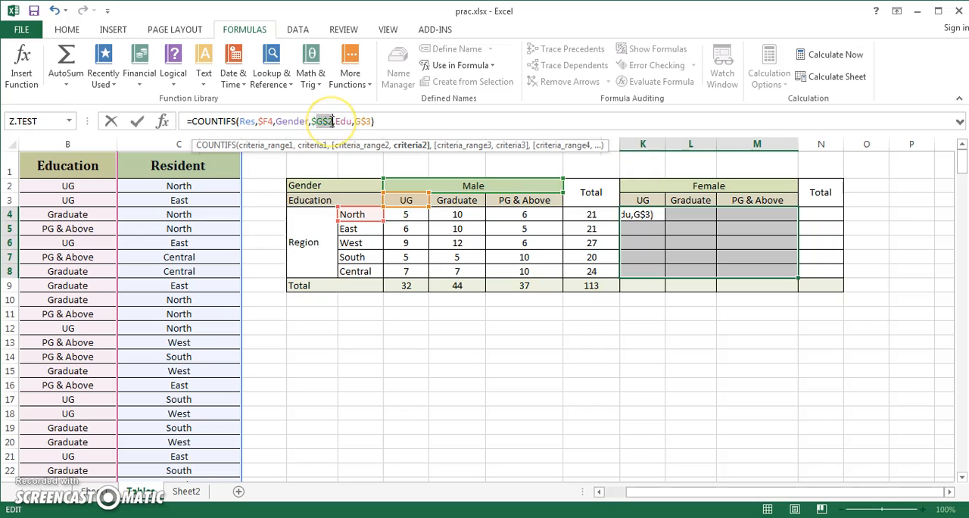
key(Delete)
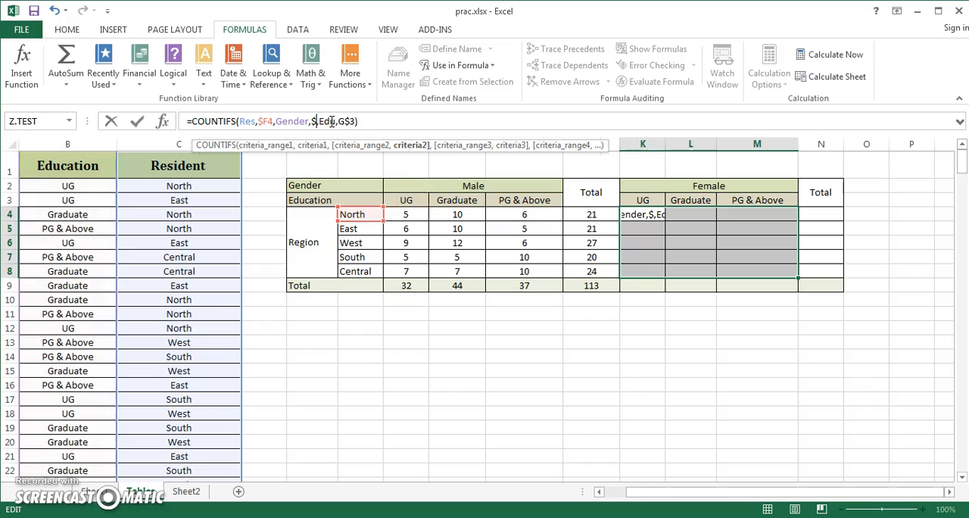
click(759, 185)
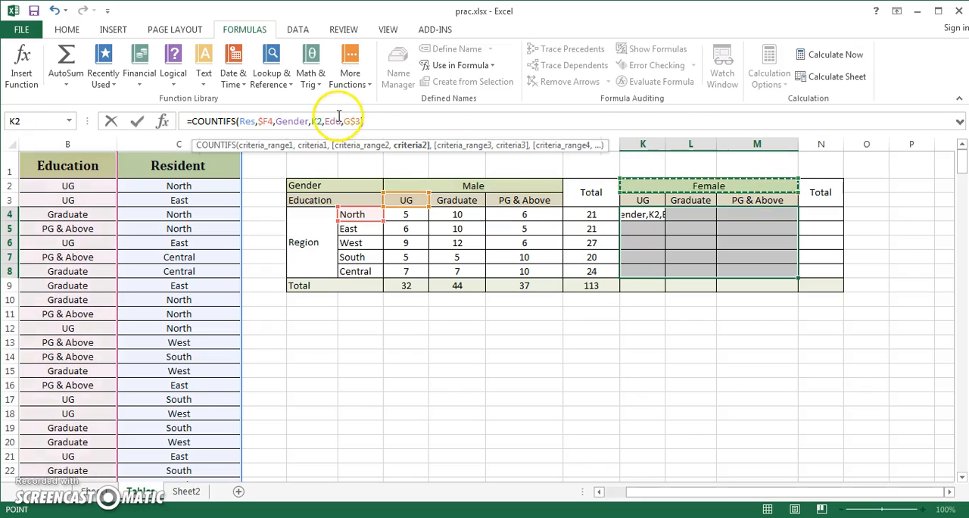
double_click(314, 121)
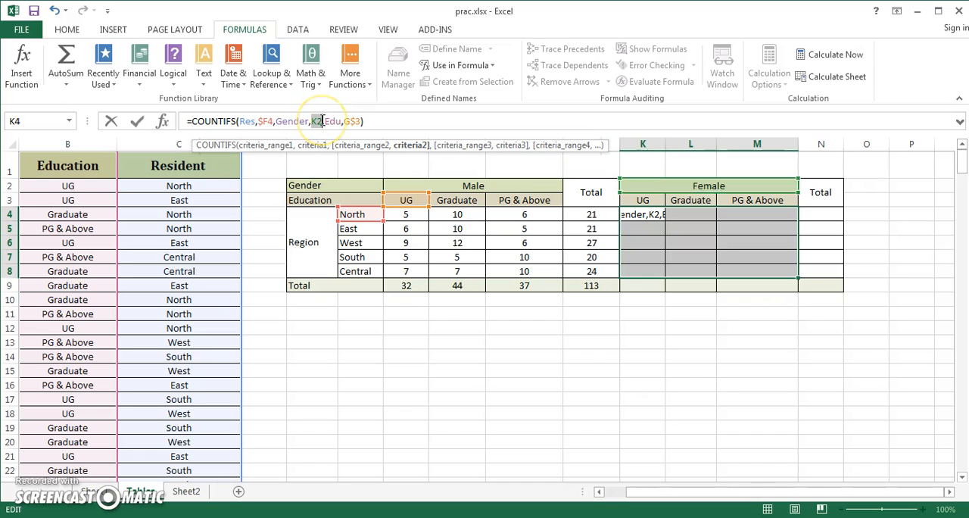
key(F4)
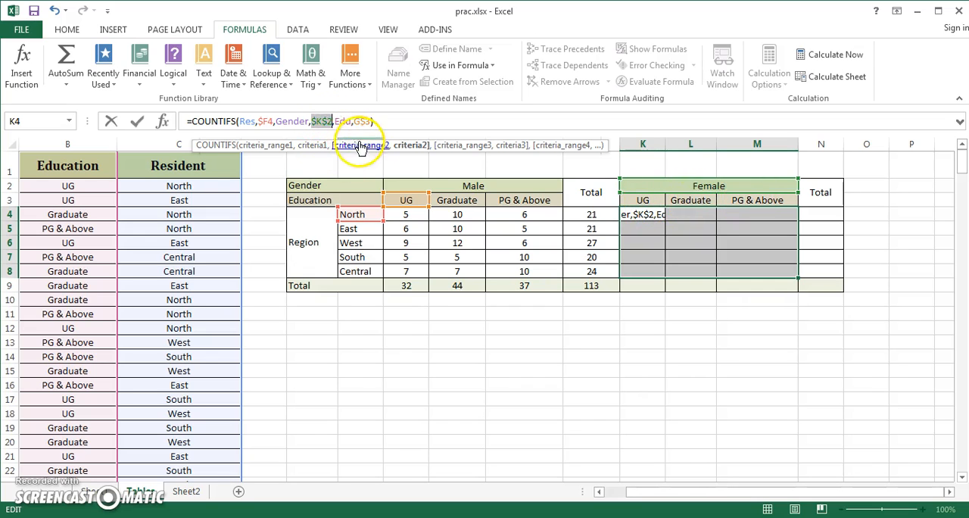
Change the education criterion to K$3 and enter the formula in all Female cells K4:M8.
drag(355, 122, 371, 121)
key(BackSpace)
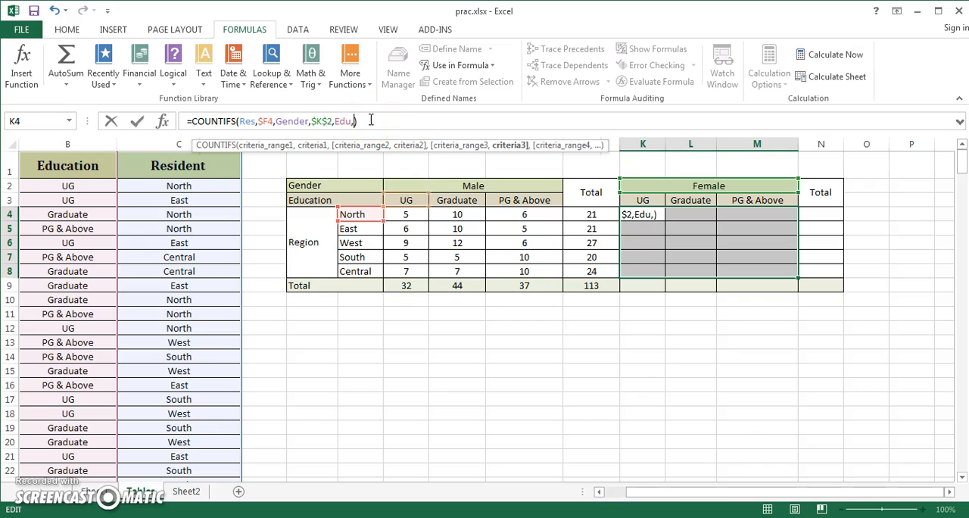
click(639, 199)
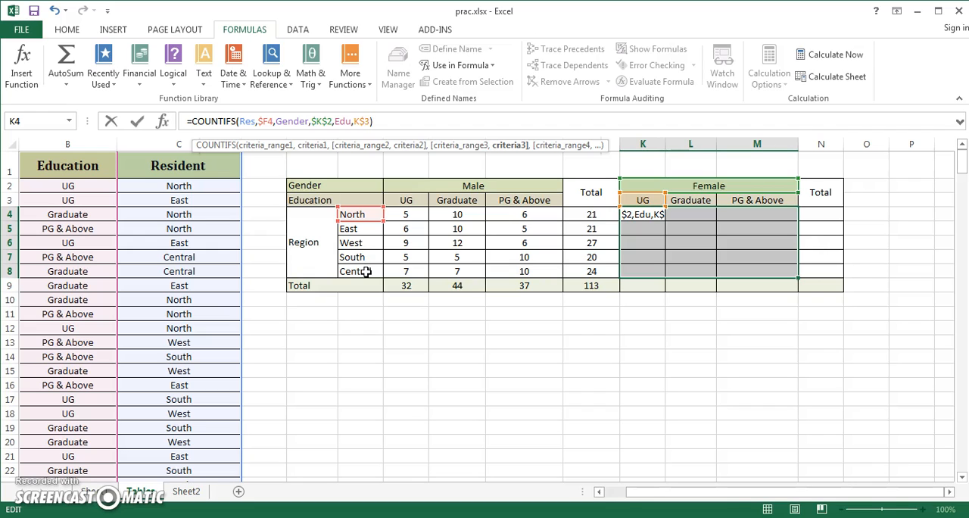
key(ctrl+Return)
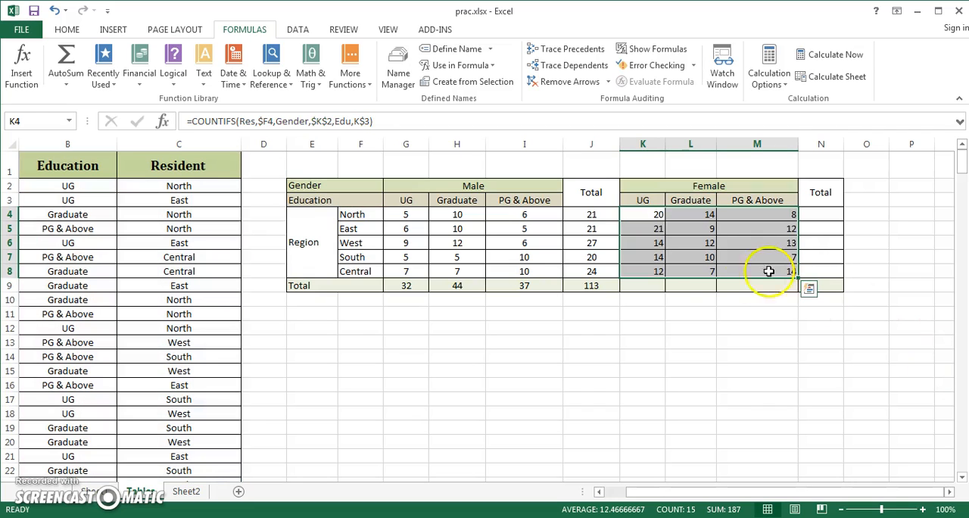
click(723, 309)
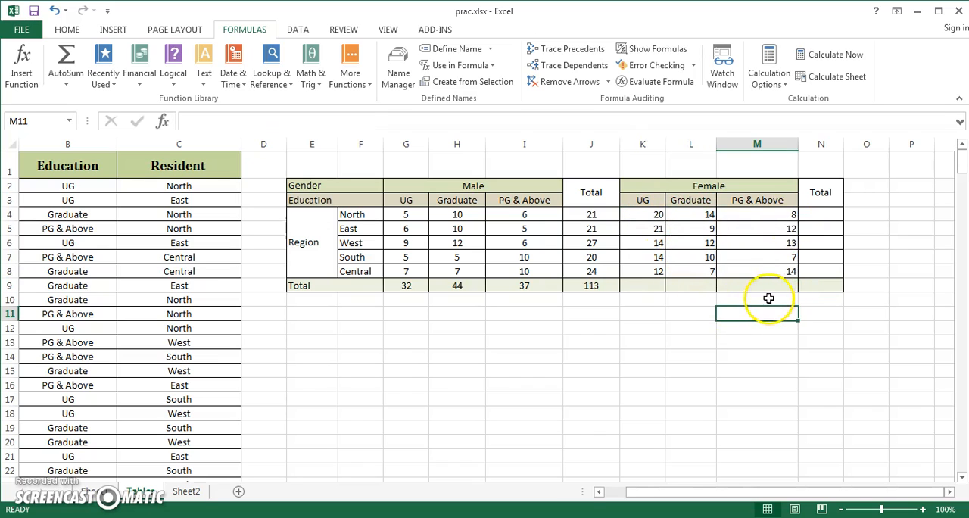
Sum the Female block K4:N9 with AutoSum to fill its Total column and row, and center the block's values.
drag(654, 215, 815, 286)
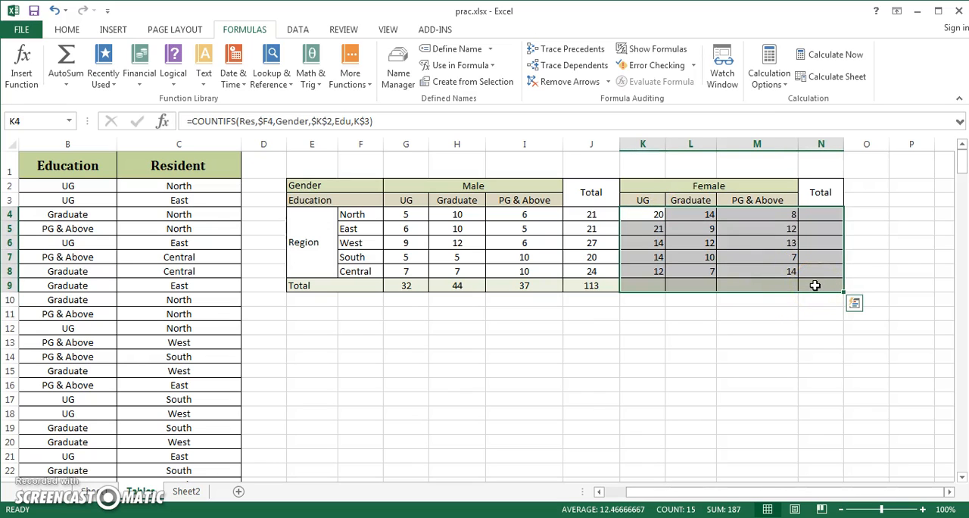
key(alt+equal)
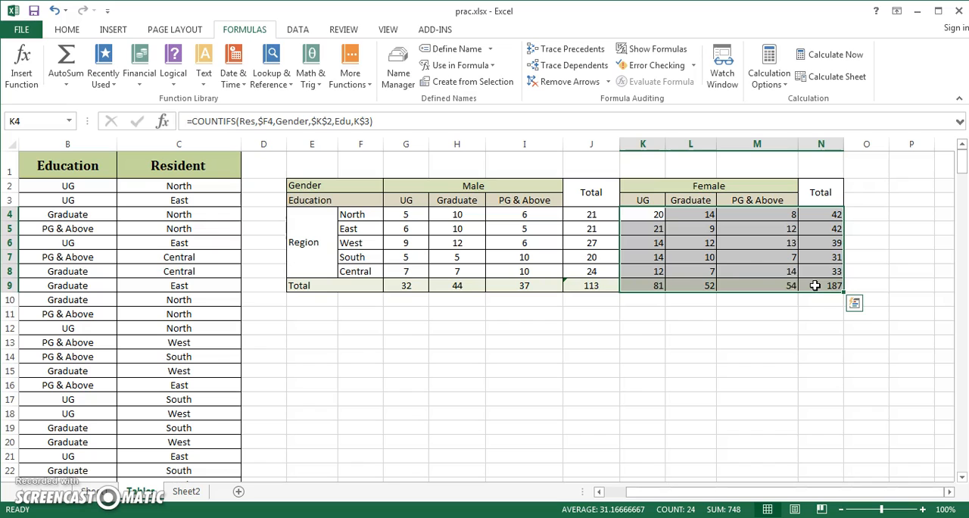
click(680, 268)
drag(644, 217, 826, 285)
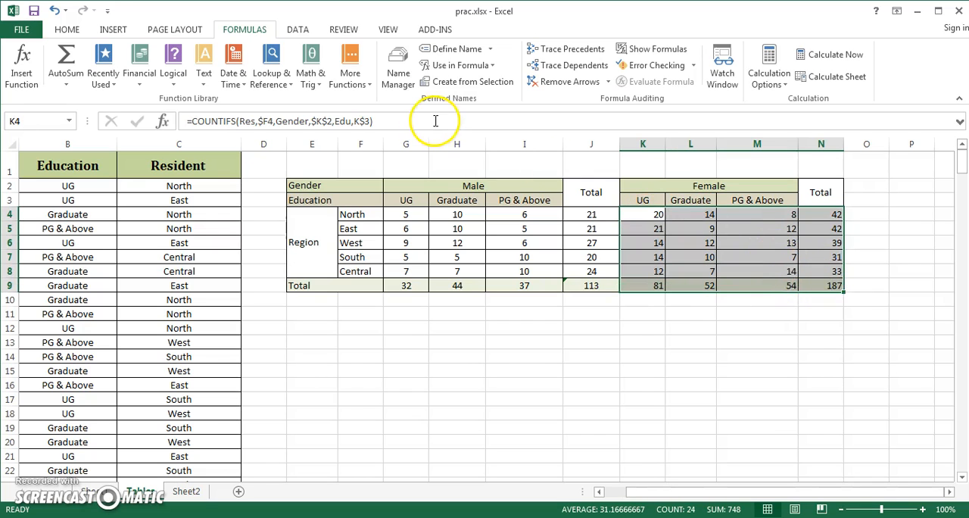
click(72, 30)
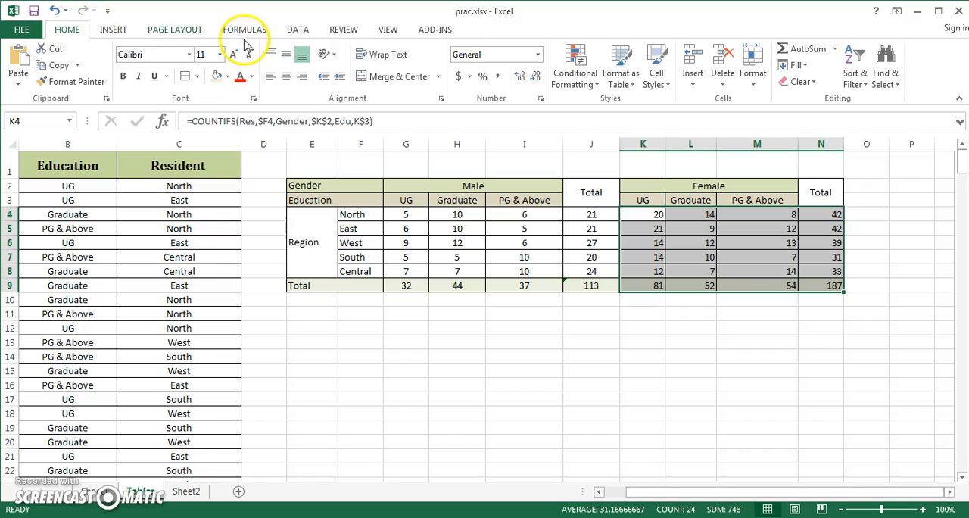
click(286, 79)
click(684, 299)
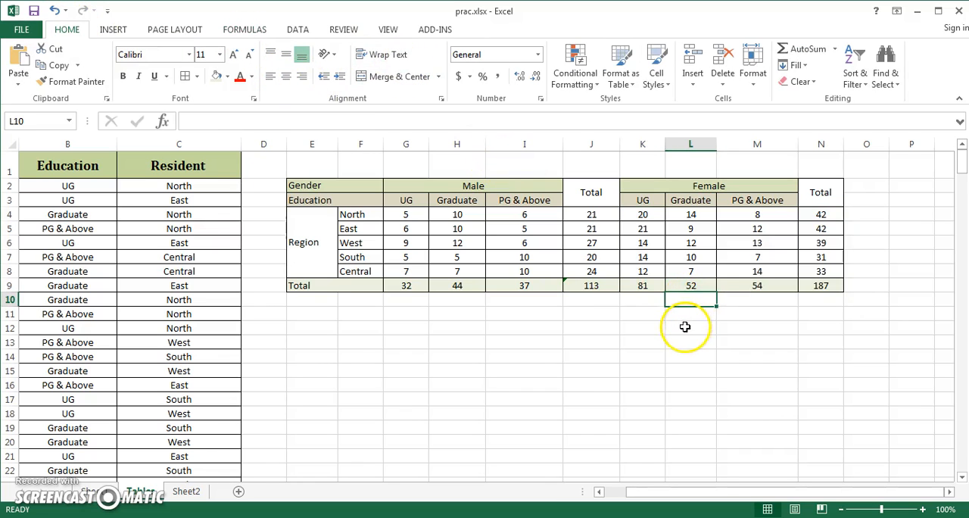
click(502, 328)
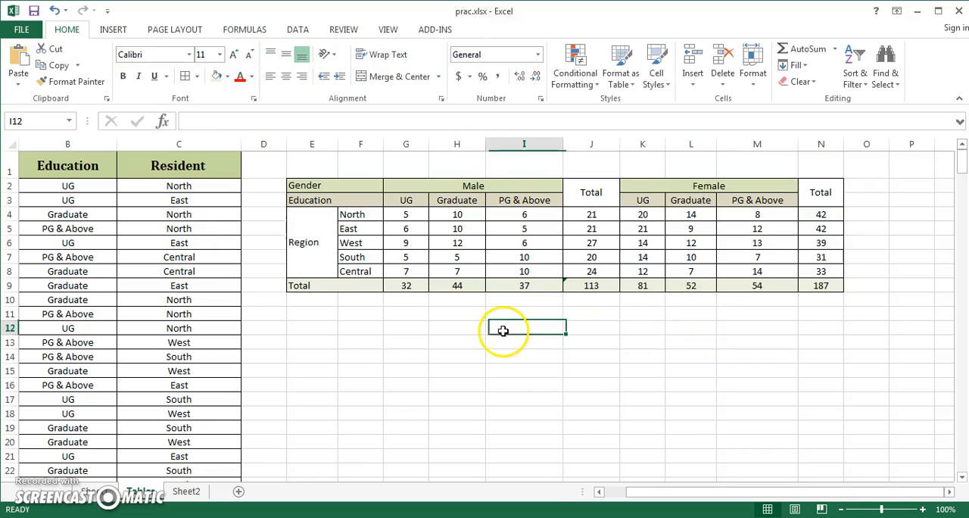
Highlight the North region totals in J4 and N4 with the light green fill color.
click(209, 229)
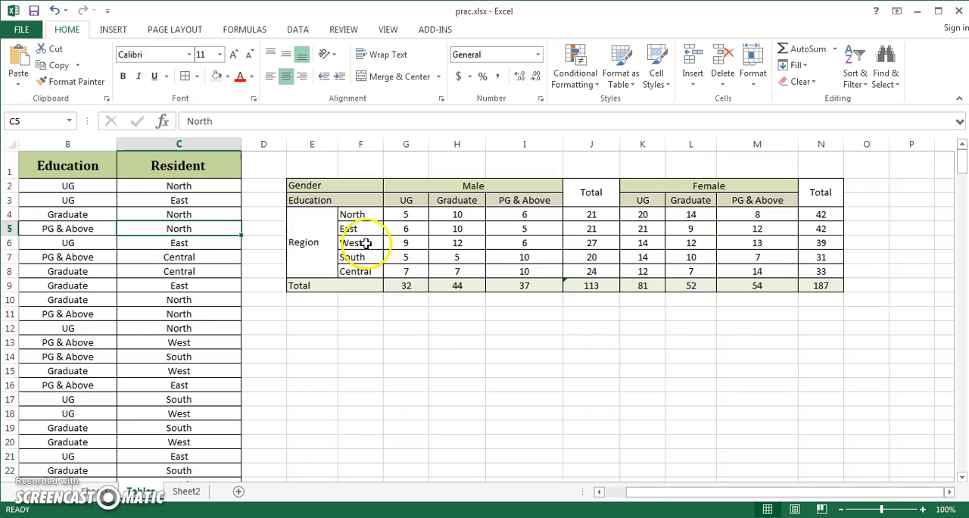
click(591, 216)
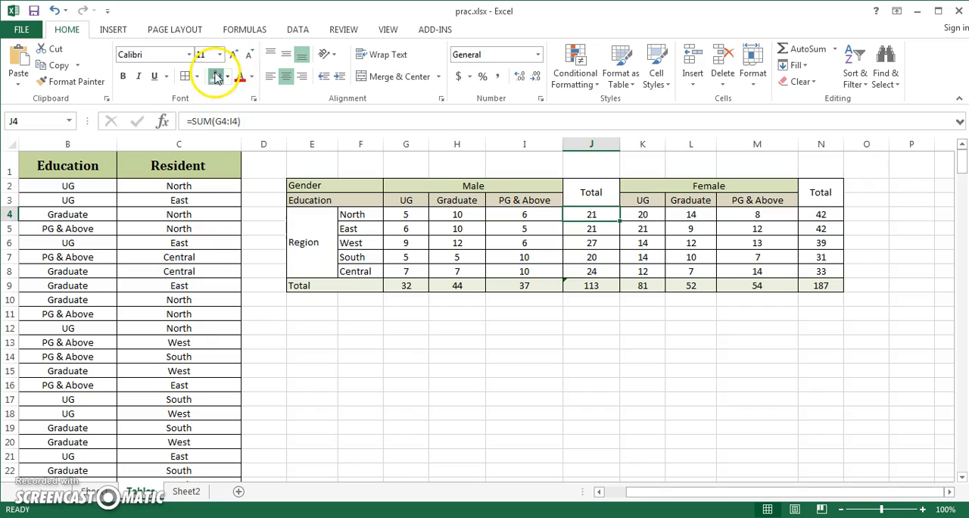
click(765, 228)
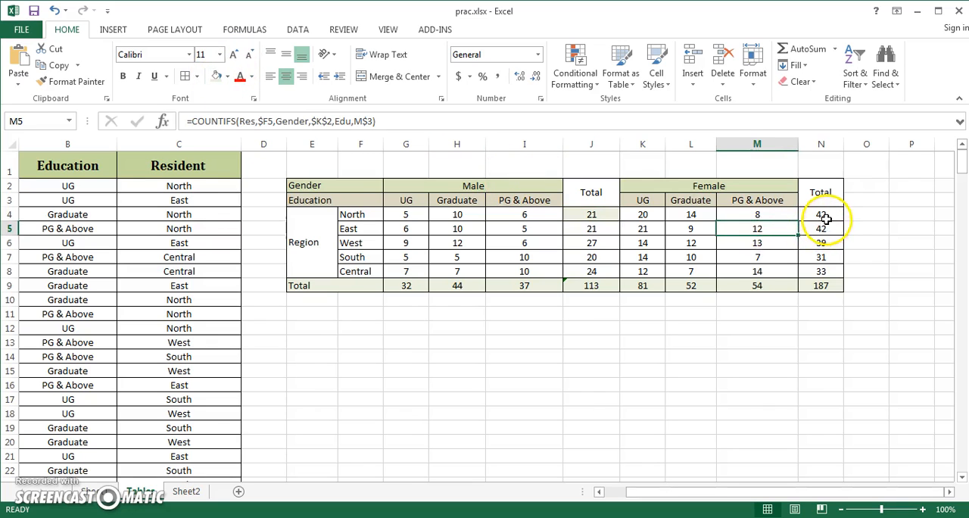
click(822, 216)
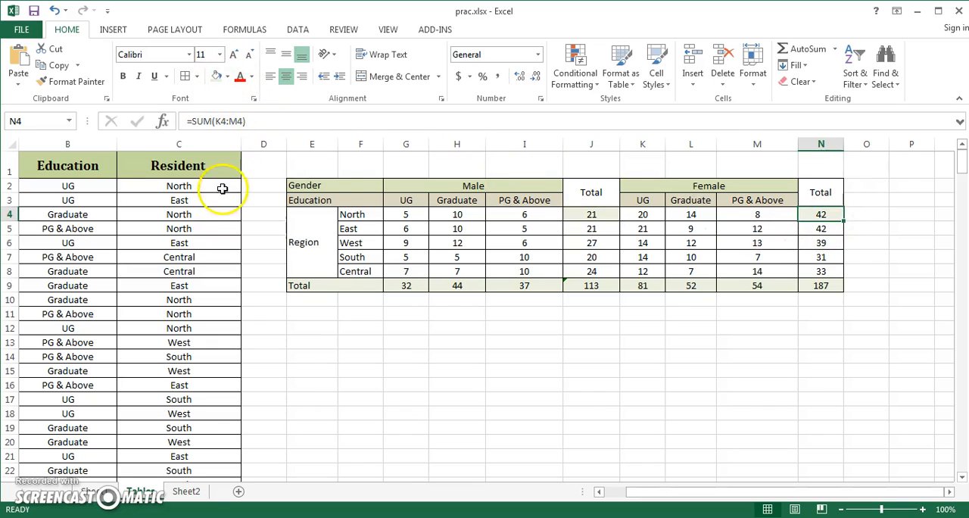
Fill the Resident value North from C5 down into C6 to test the summary table's updating, and undo the fill.
click(224, 219)
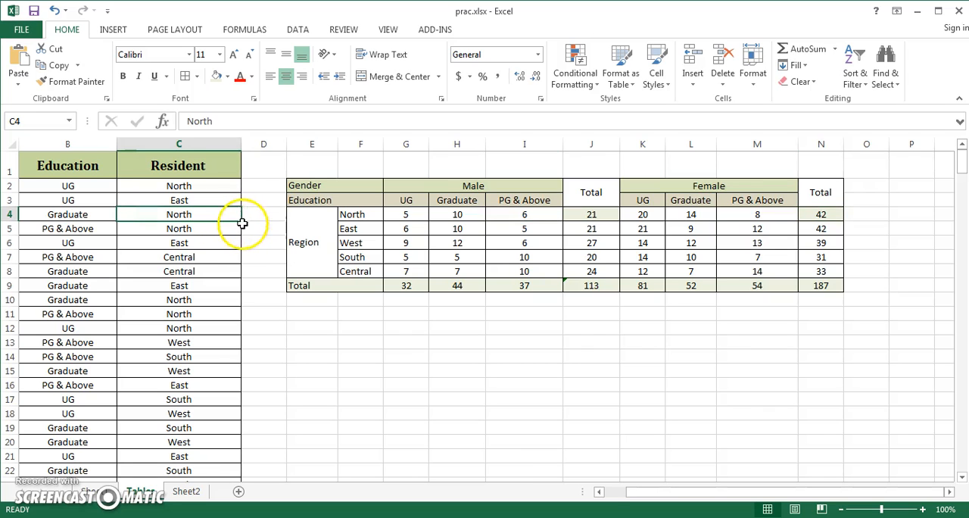
click(228, 229)
drag(699, 500, 680, 496)
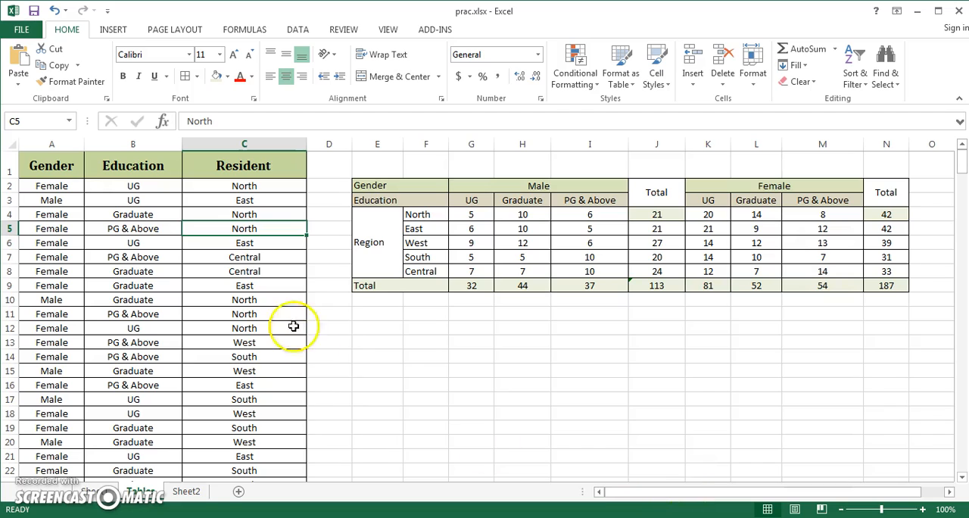
drag(306, 237, 307, 245)
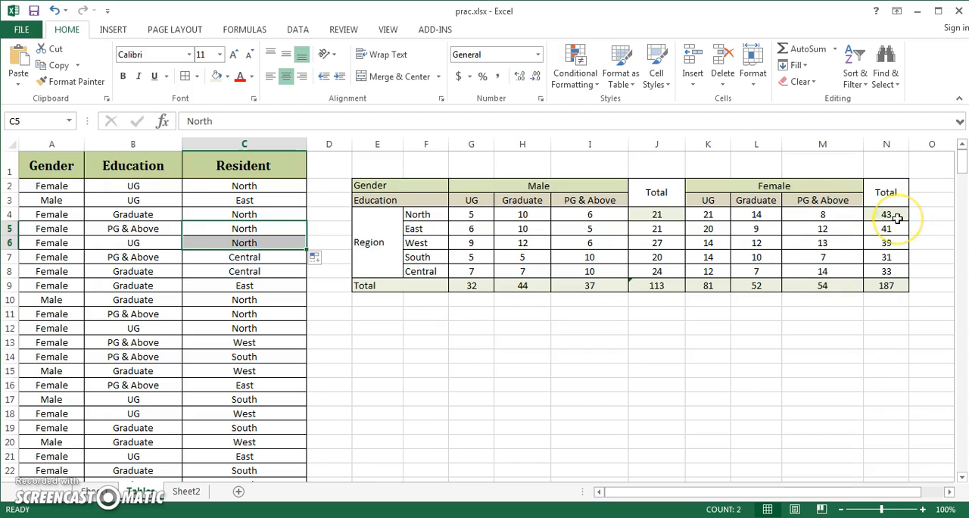
click(777, 319)
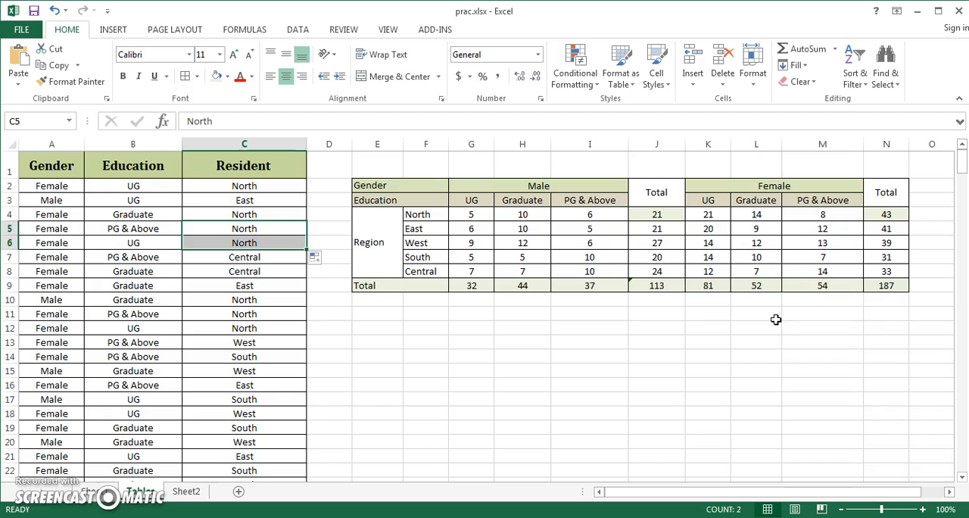
key(ctrl+z)
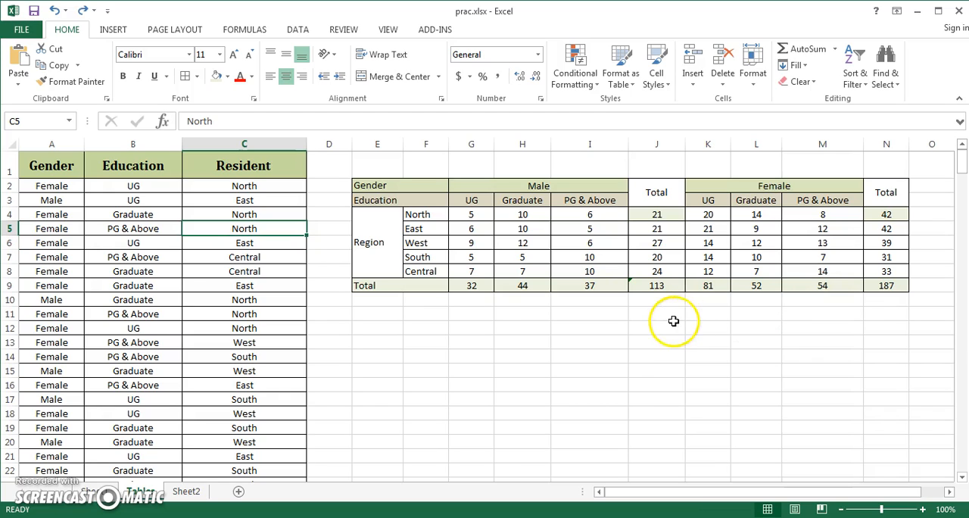
drag(703, 494, 742, 495)
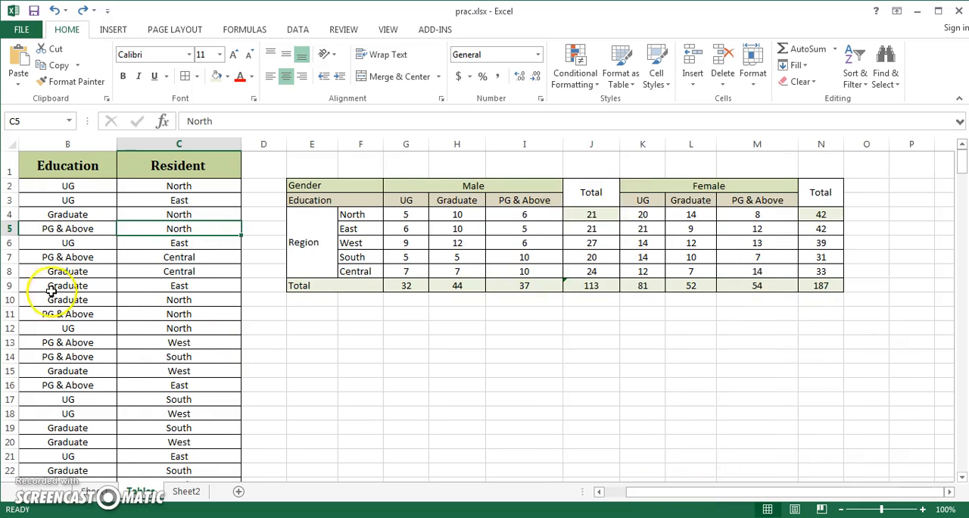
Create a PivotTable from the data range A1:C301 and place it at cell E12 of the existing Tables worksheet.
click(74, 299)
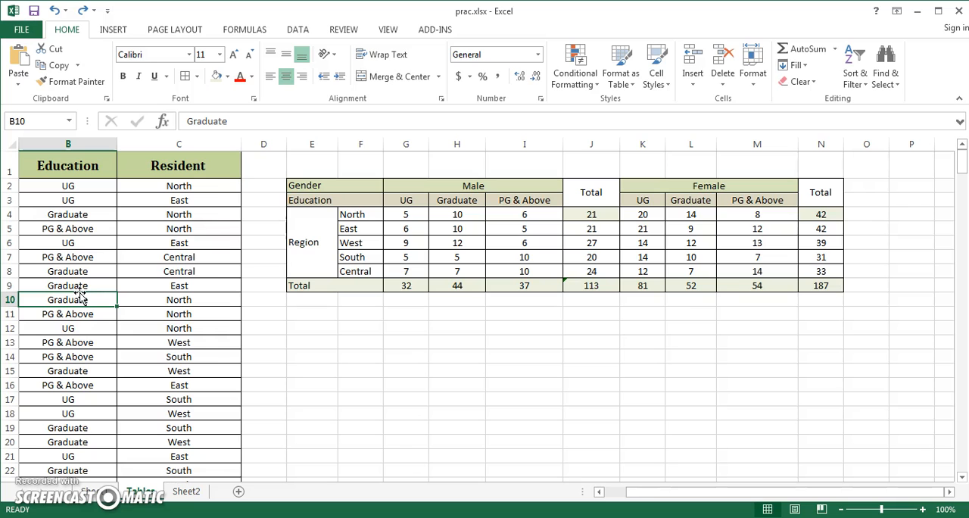
key(alt)
key(n)
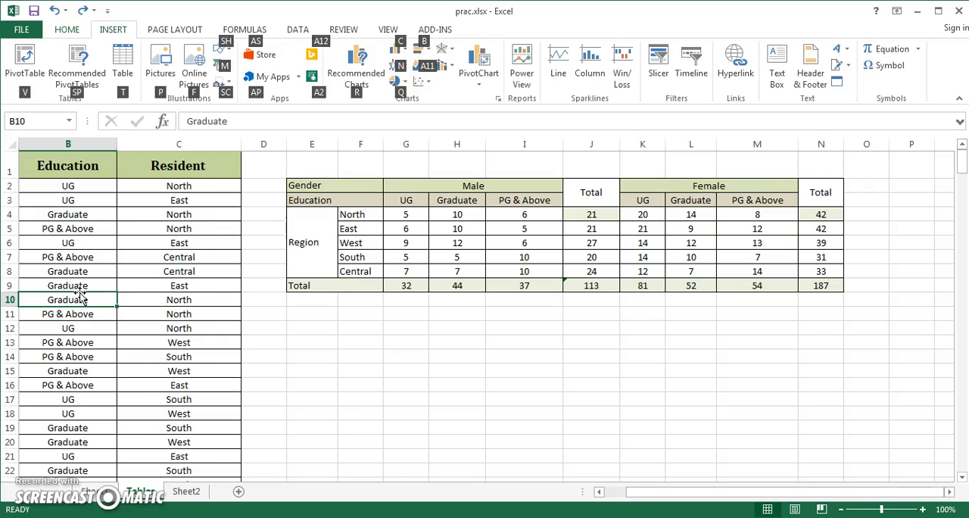
key(v)
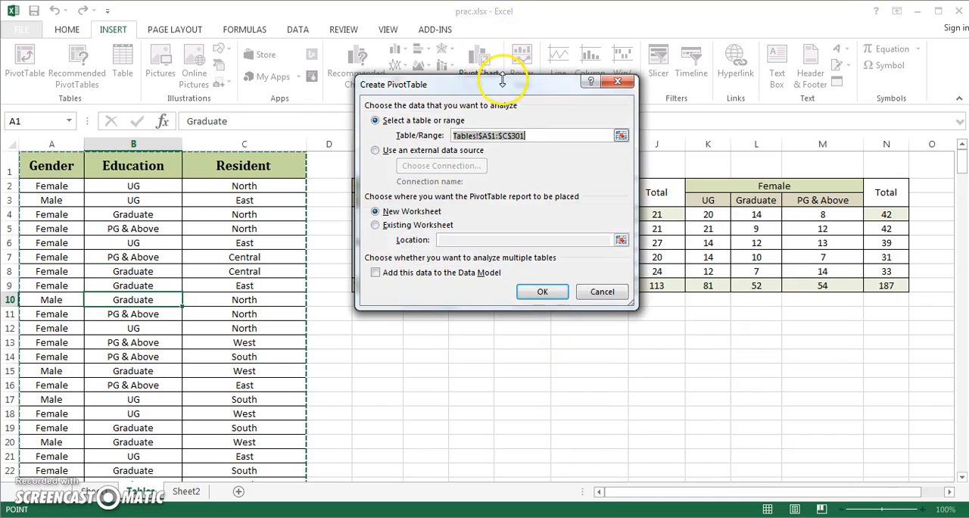
click(377, 226)
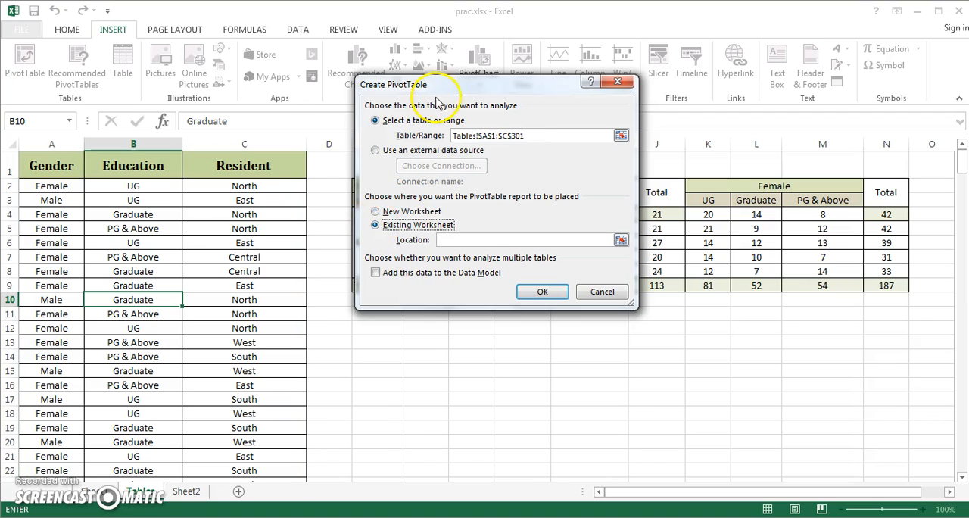
drag(446, 84, 139, 92)
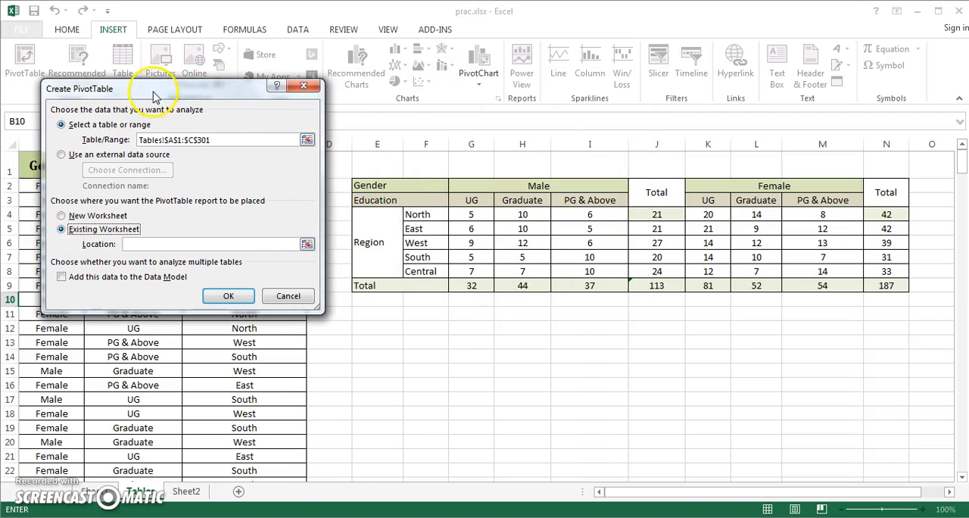
click(306, 241)
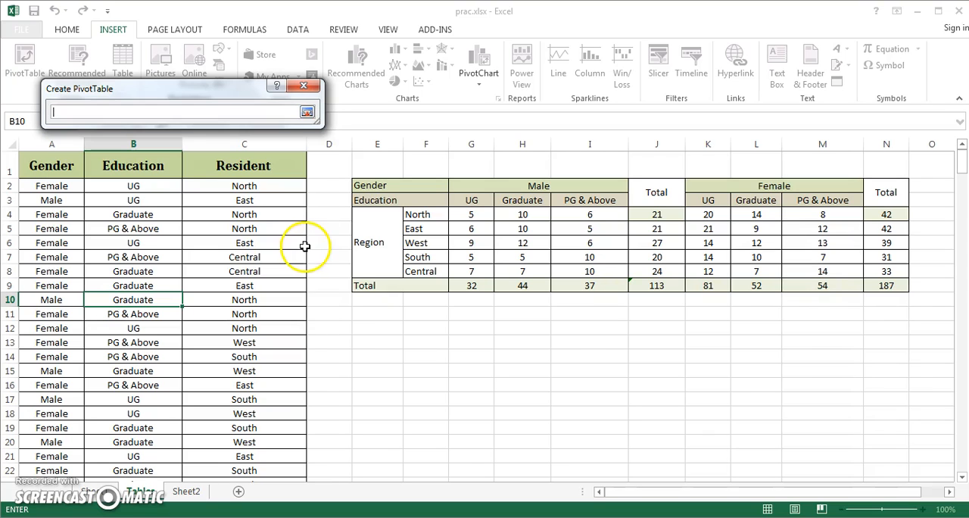
click(374, 333)
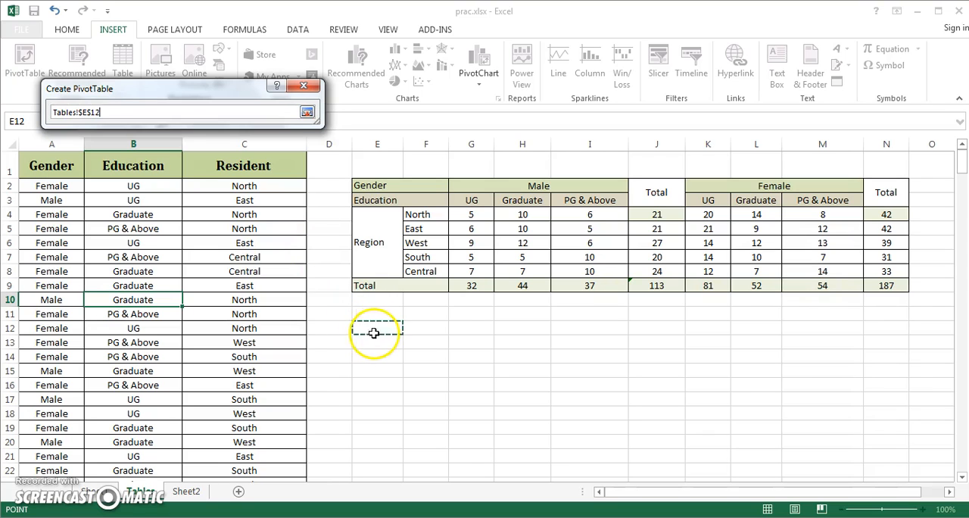
click(306, 112)
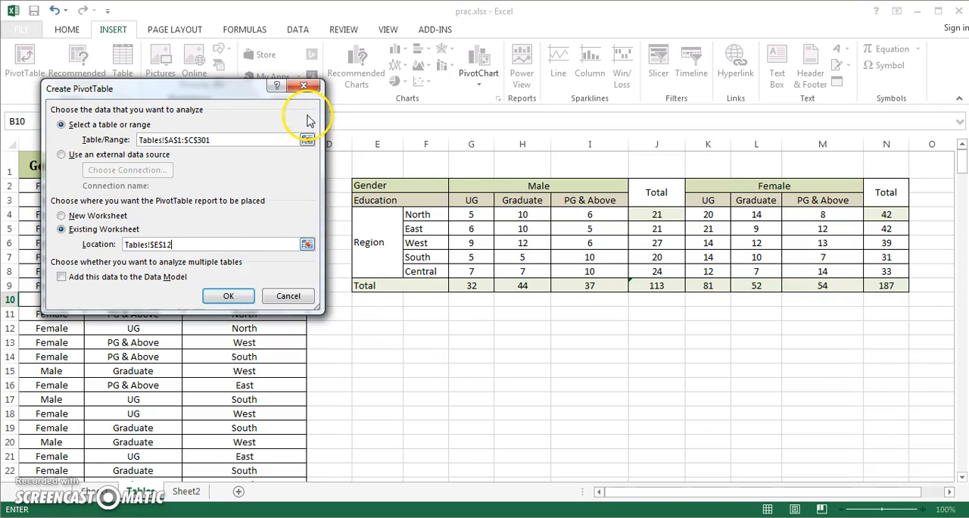
click(228, 297)
Lay out the PivotTable with Resident as rows, Gender and Education as columns and Count of Gender as values, and close the field list.
drag(584, 494, 693, 498)
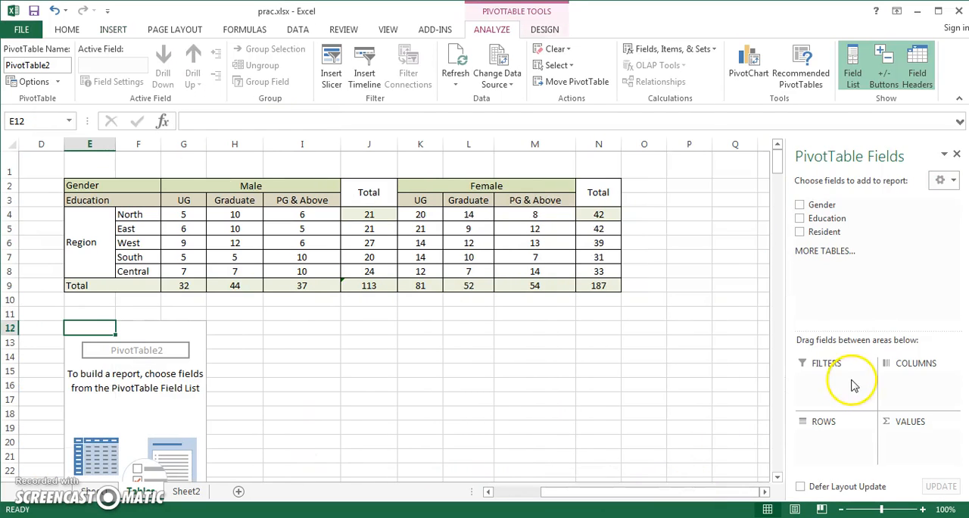
drag(779, 159, 780, 173)
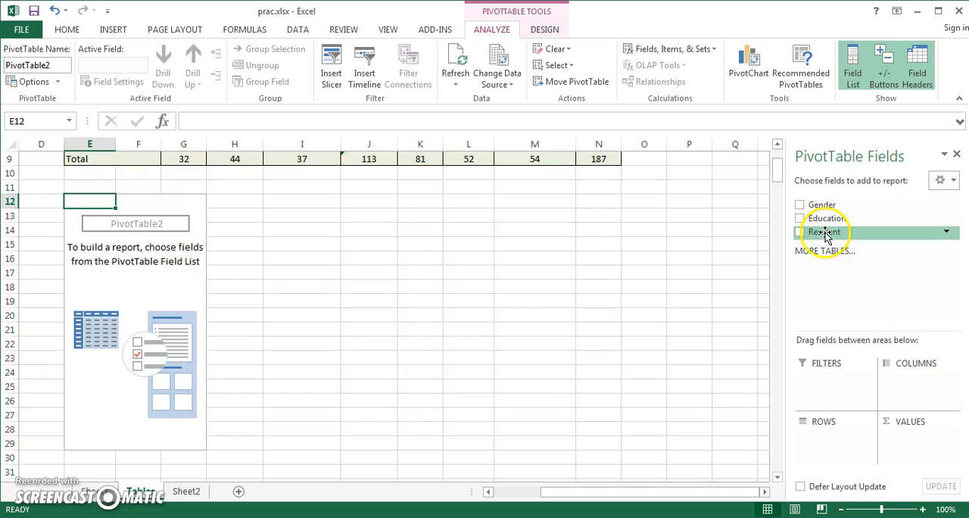
drag(825, 237, 824, 452)
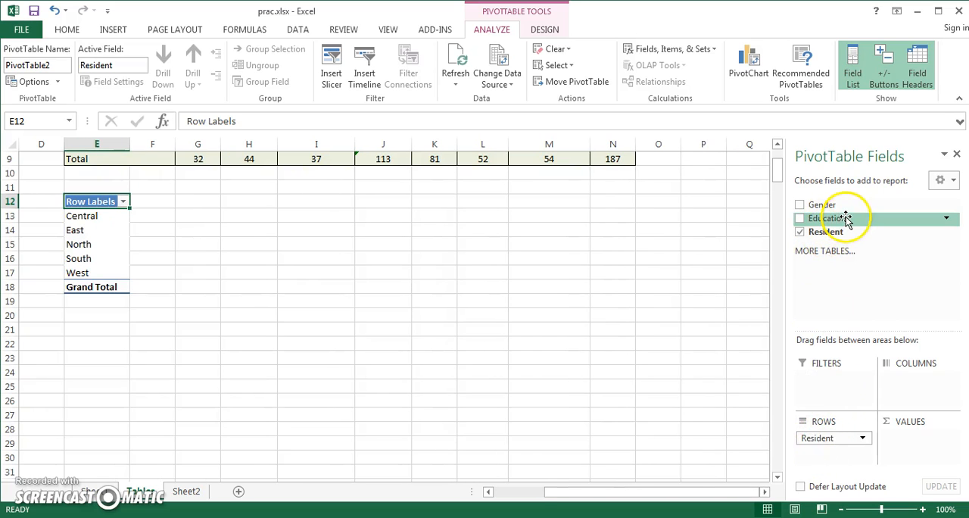
drag(843, 205, 924, 377)
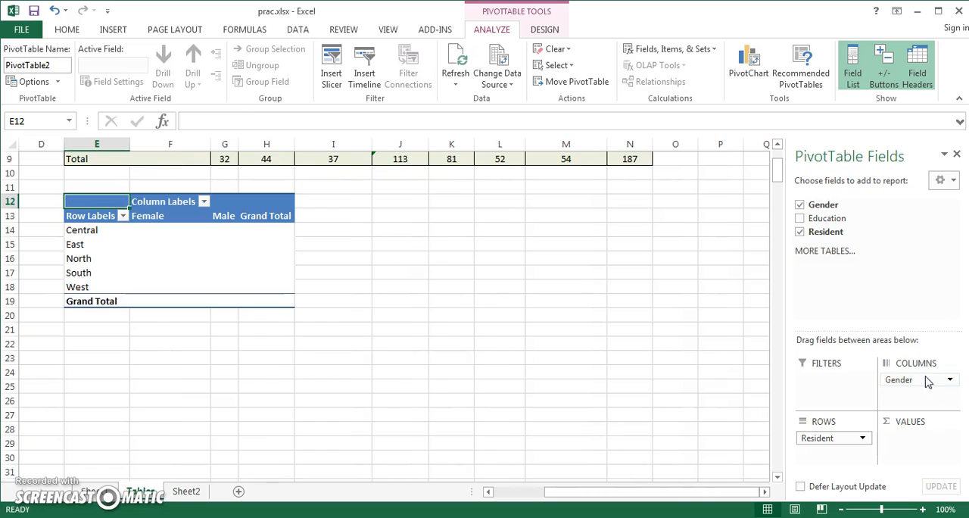
drag(852, 219, 907, 396)
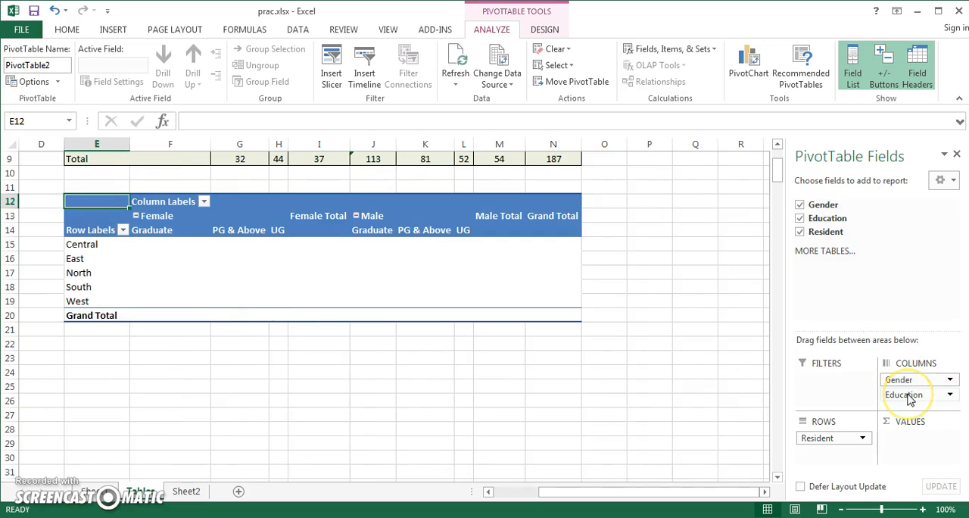
drag(827, 210, 917, 439)
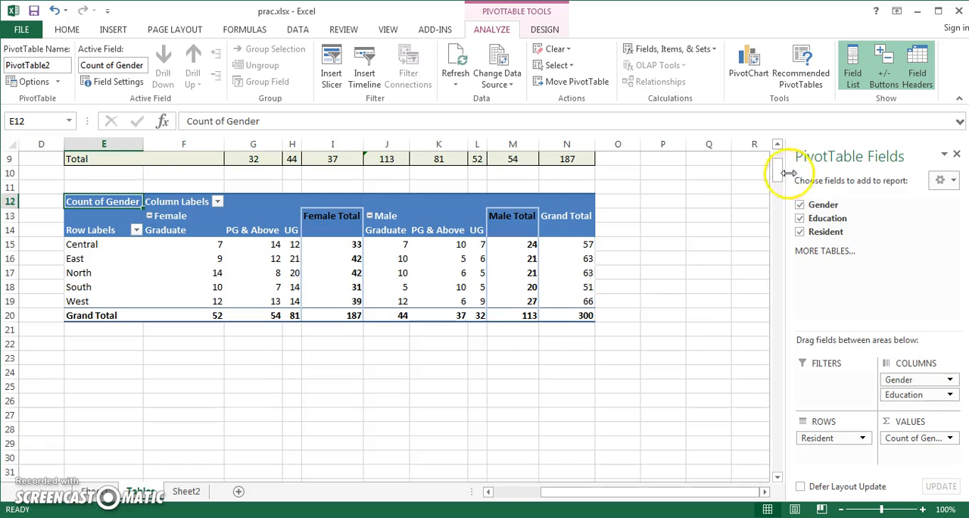
drag(777, 176, 776, 170)
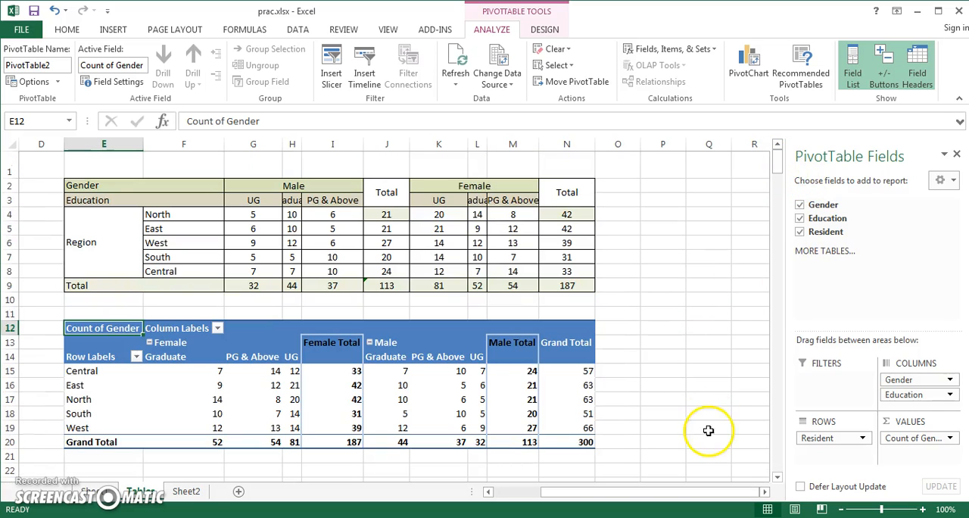
mouse_move(665, 493)
mouse_down()
mouse_move(625, 498)
mouse_move(646, 496)
mouse_up()
click(957, 154)
Fill the Resident value North from C5 down into C6 and try refreshing the PivotTable to compare its updating with the summary table.
drag(723, 496, 649, 502)
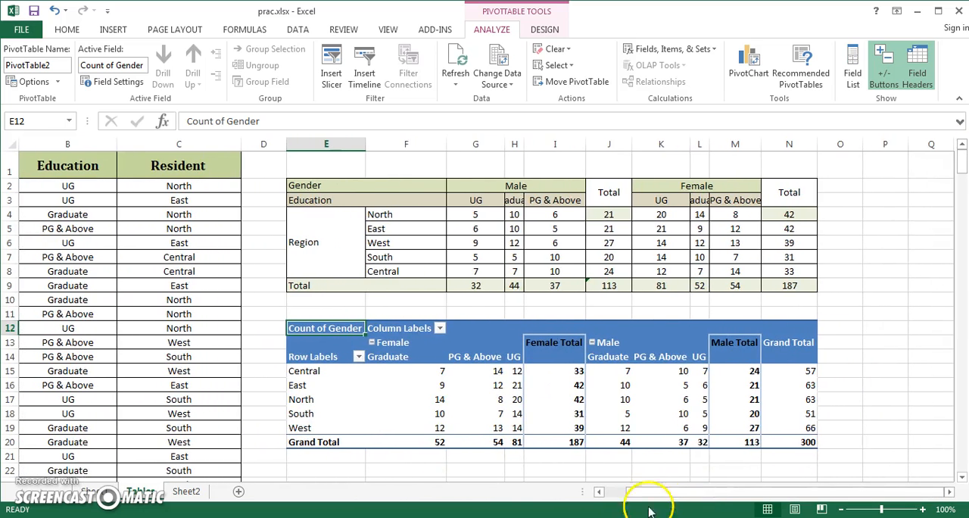
click(196, 231)
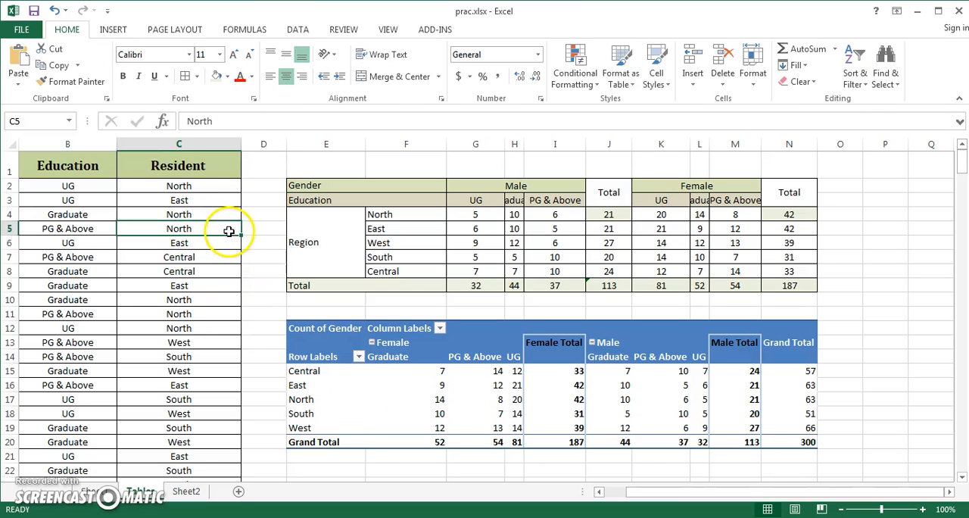
drag(242, 249, 242, 250)
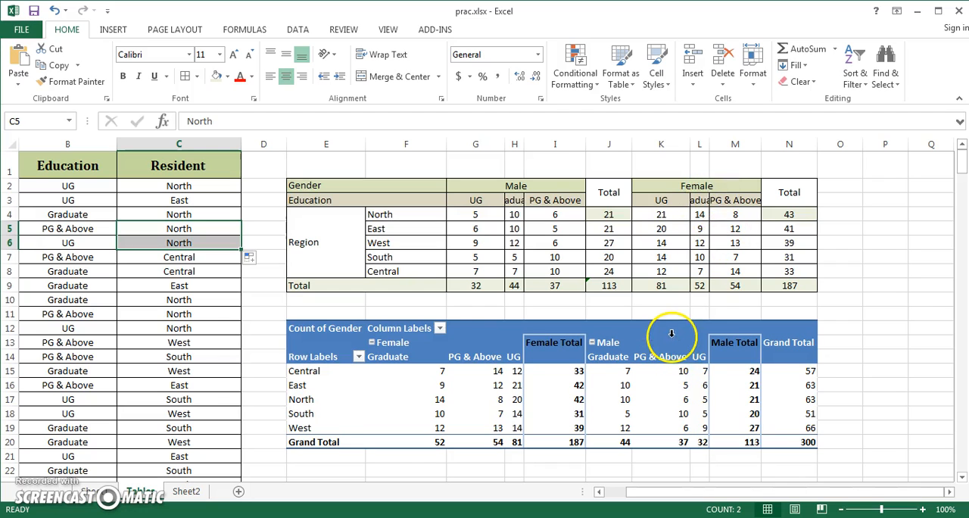
right_click(474, 331)
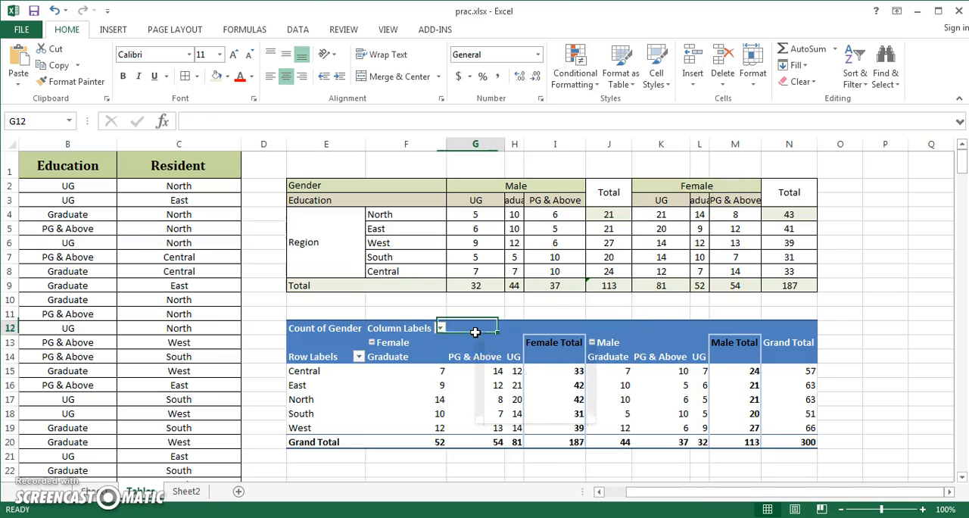
click(518, 382)
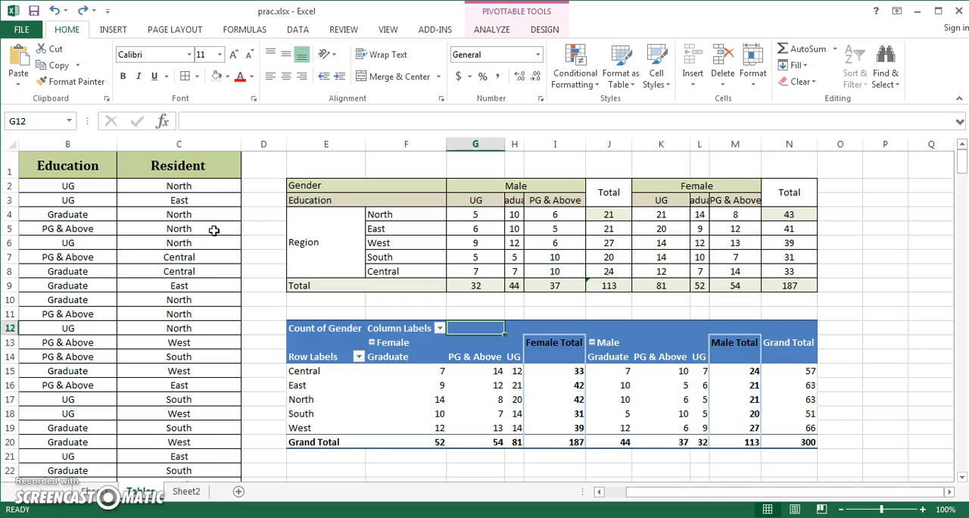
click(214, 230)
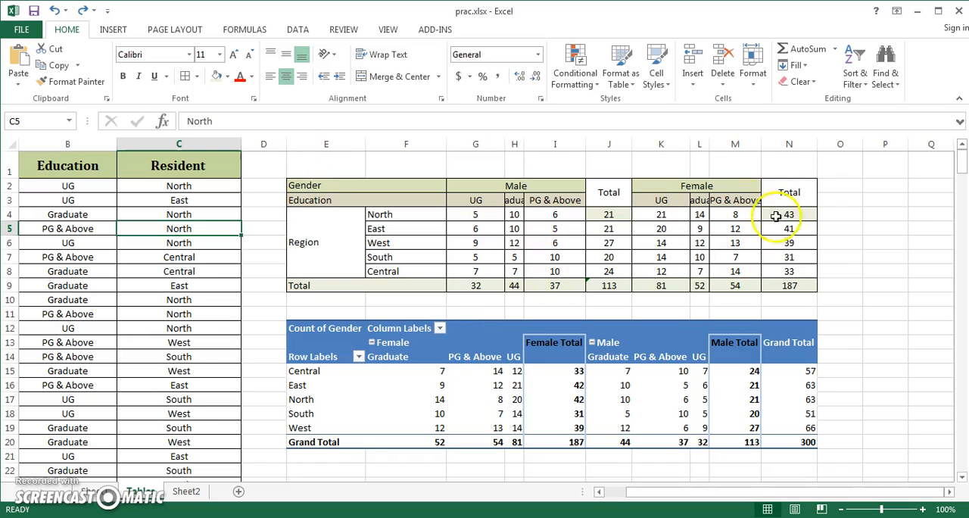
Widen columns L, H and M so that the Graduate and PG & Above headings of the summary table fit.
drag(709, 143, 743, 143)
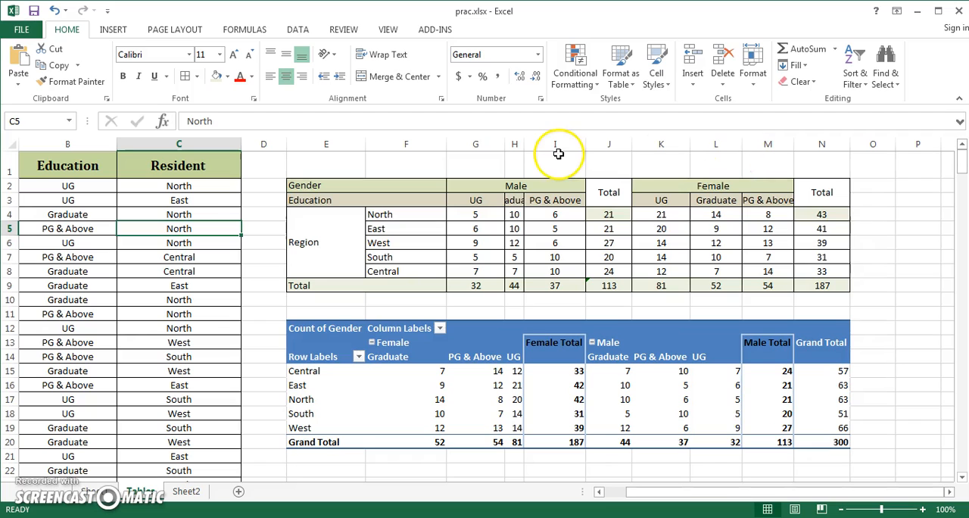
drag(522, 143, 562, 147)
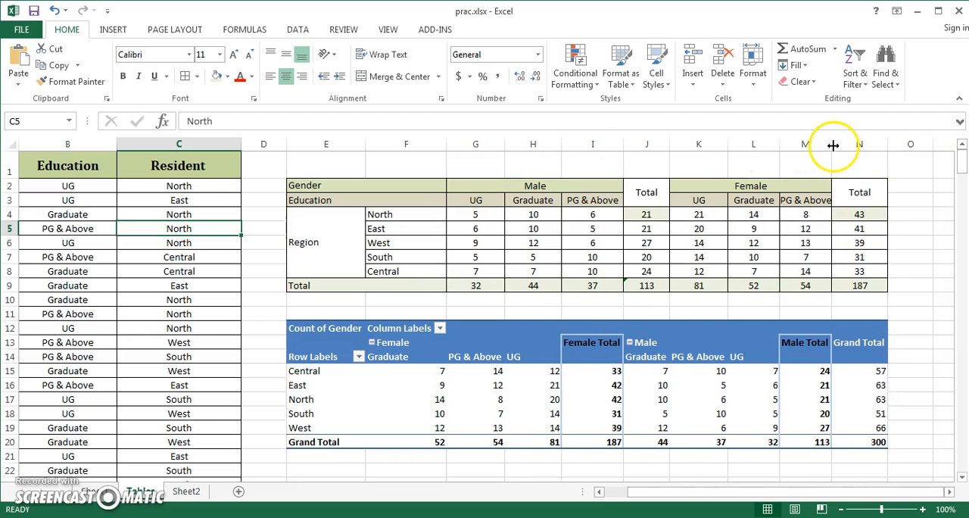
drag(832, 144, 846, 145)
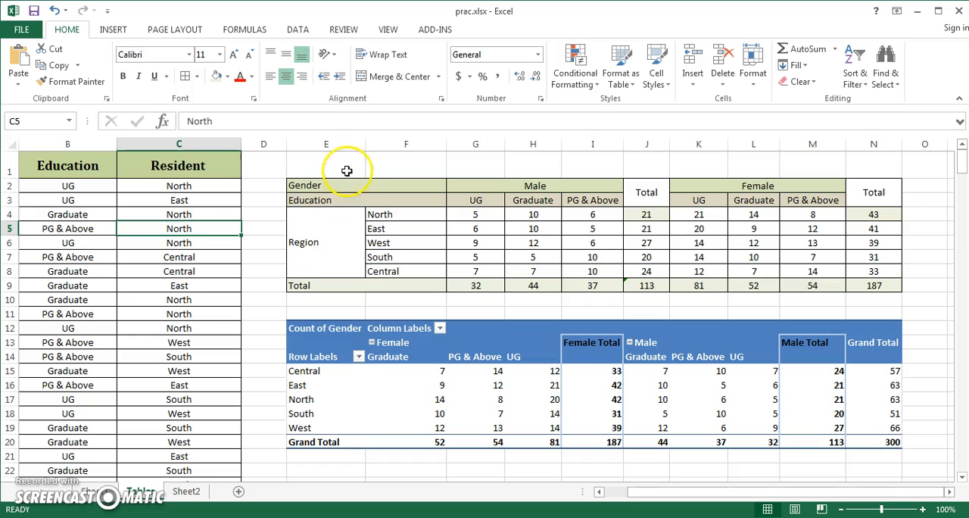
Copy the summary table E2:N9 and paste it into the blank Word document.
drag(331, 184, 876, 279)
key(ctrl+c)
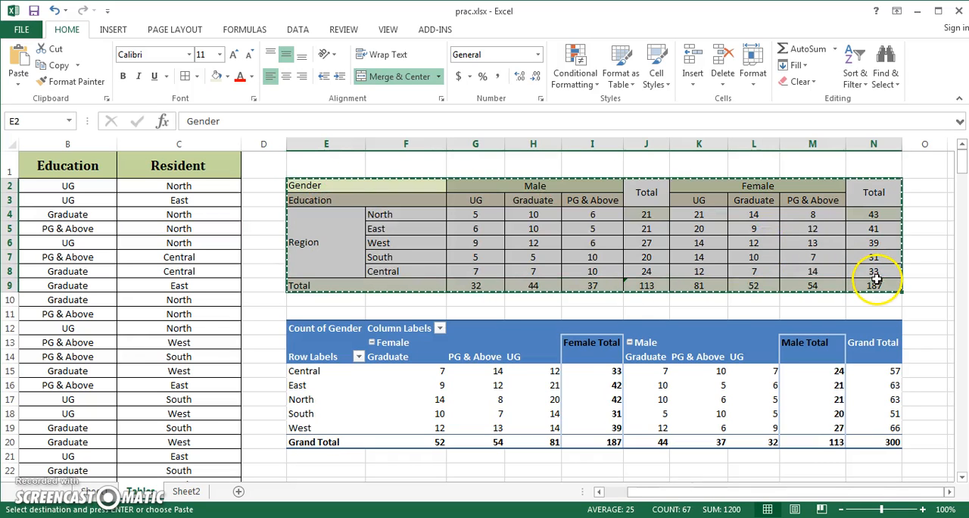
key(alt+Tab)
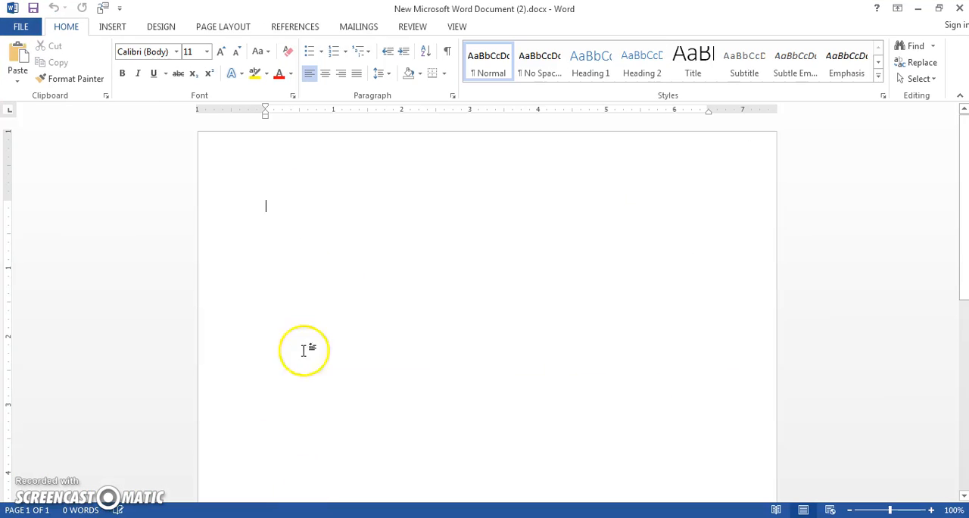
key(ctrl+v)
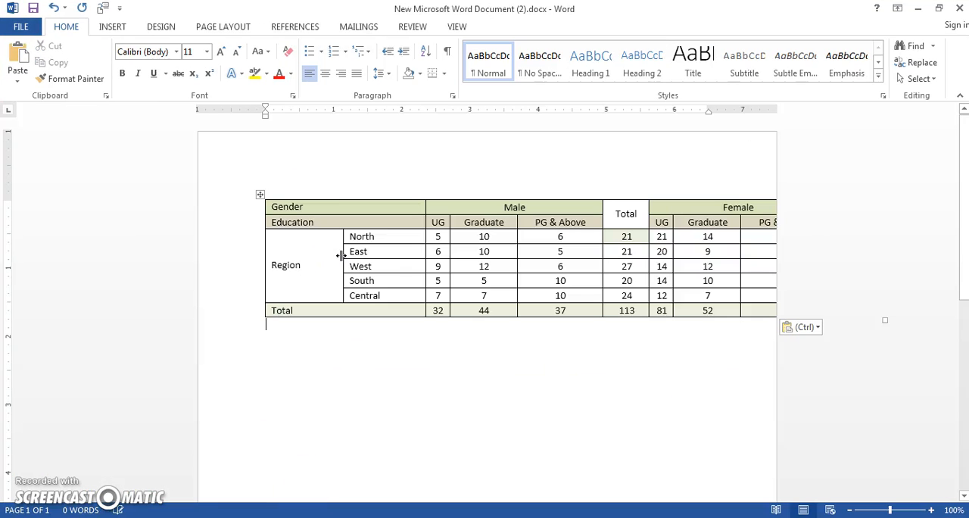
AutoFit the whole pasted summary table to the window so it fits between the page margins.
click(258, 195)
right_click(258, 195)
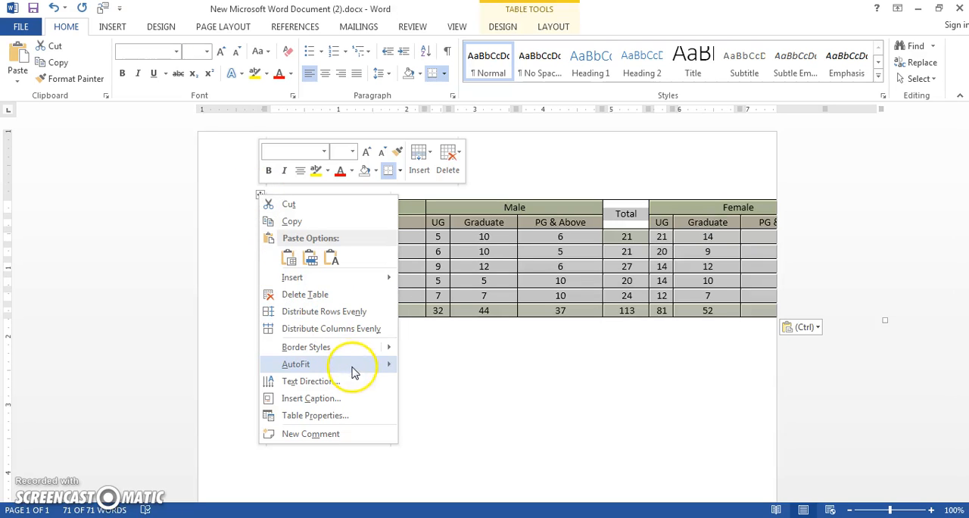
mouse_move(354, 371)
click(428, 380)
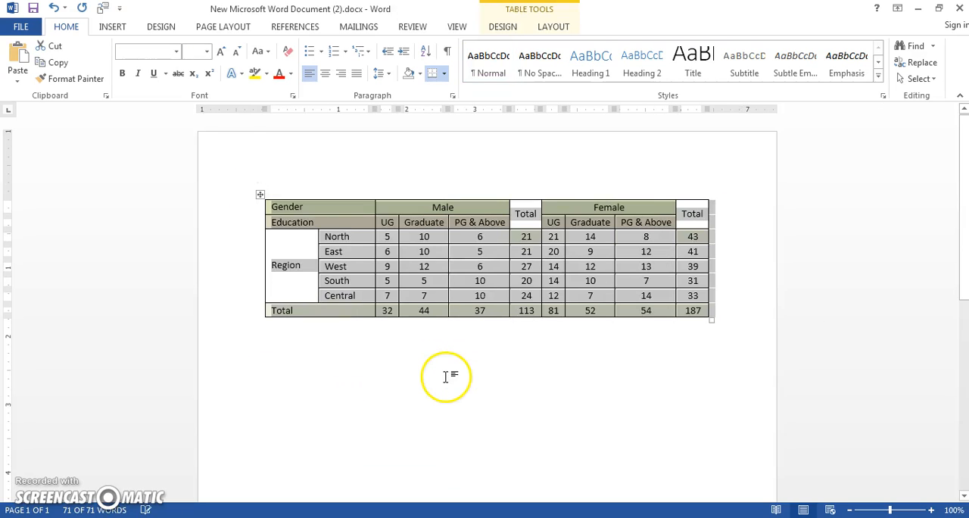
Copy the whole PivotTable from the Excel workbook and paste it below the summary table in the Word document.
click(541, 380)
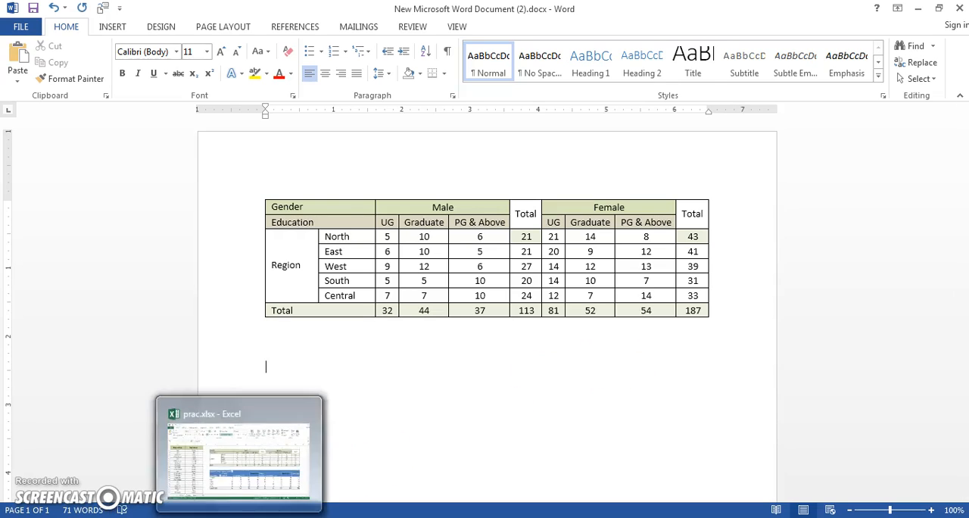
click(239, 516)
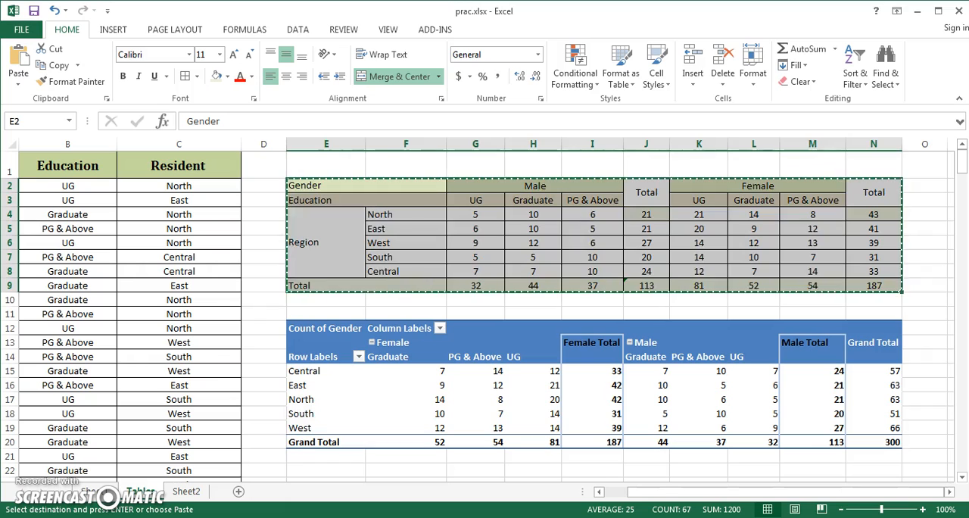
click(316, 322)
key(ctrl+c)
click(327, 517)
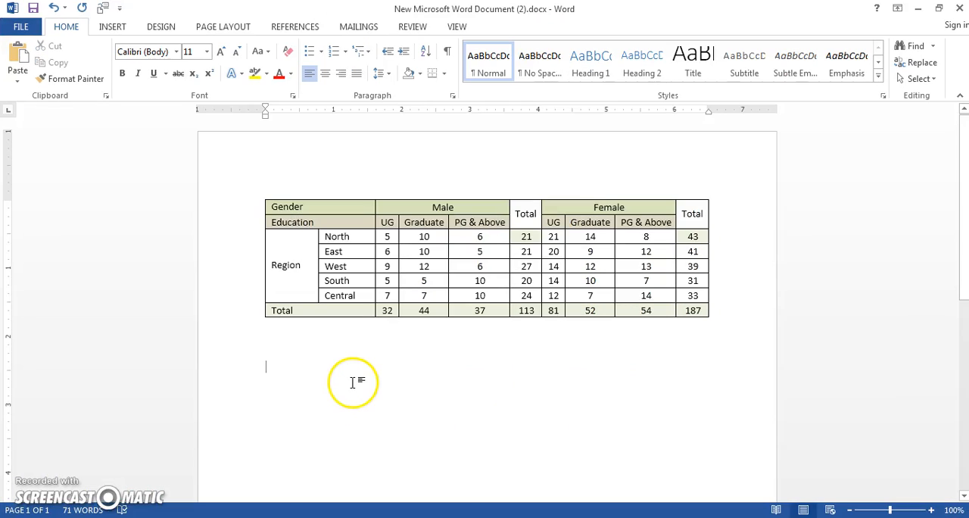
key(ctrl+v)
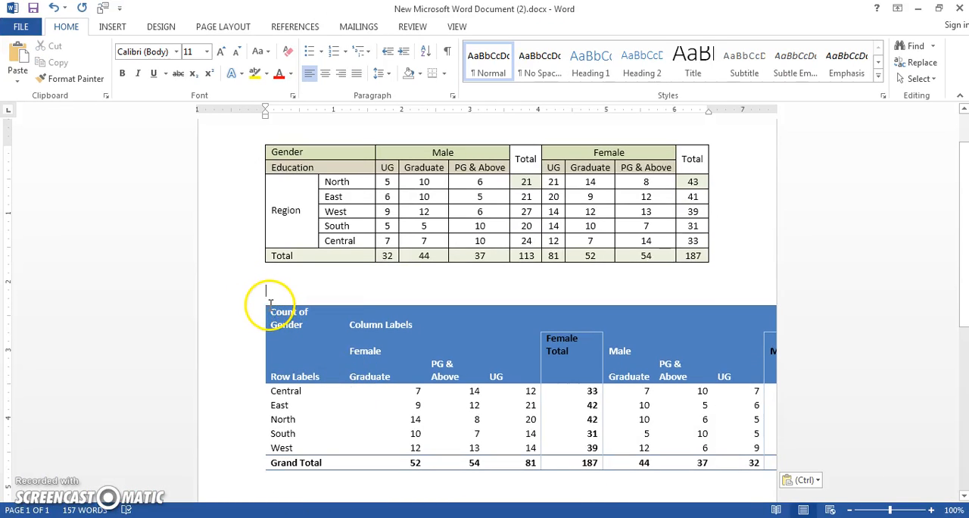
AutoFit the whole pasted PivotTable so that it fits between the page margins.
click(277, 313)
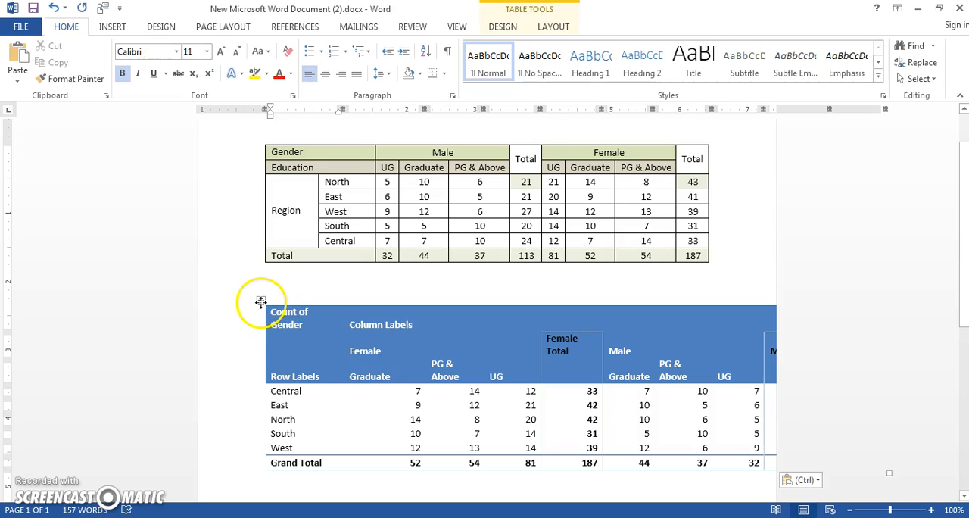
click(261, 302)
right_click(261, 304)
mouse_move(339, 225)
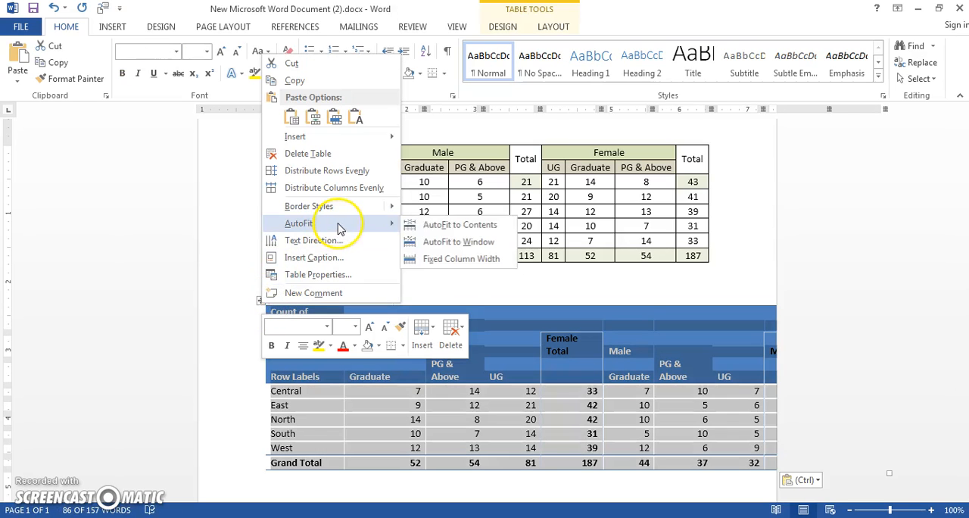
click(457, 227)
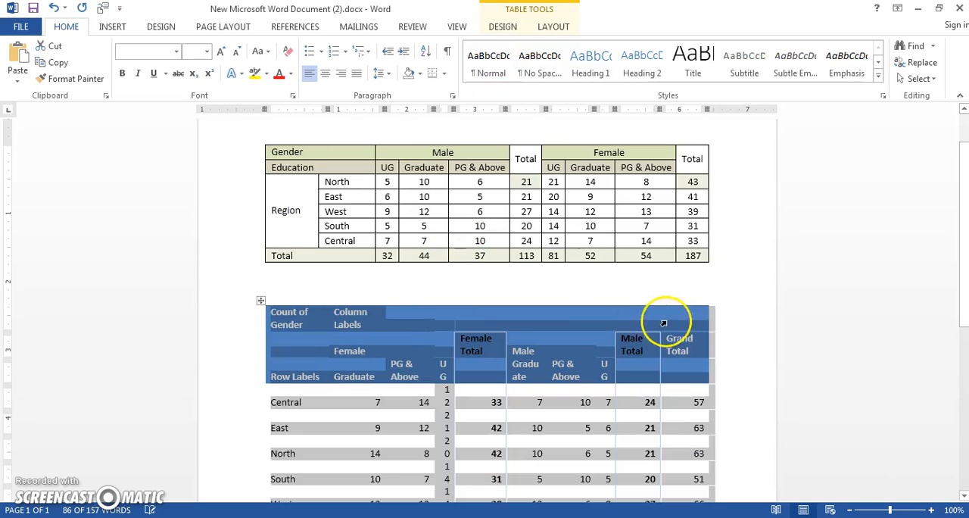
click(730, 349)
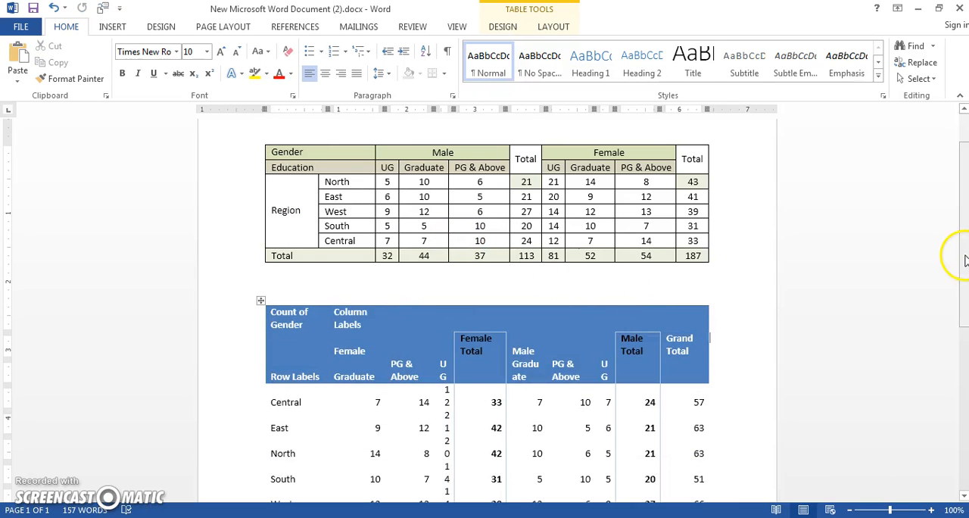
Widen the Female and Male UG columns of the pasted PivotTable so that their headings and two-digit counts fit on one line.
scroll(966, 254, down, 3)
scroll(957, 281, up, 5)
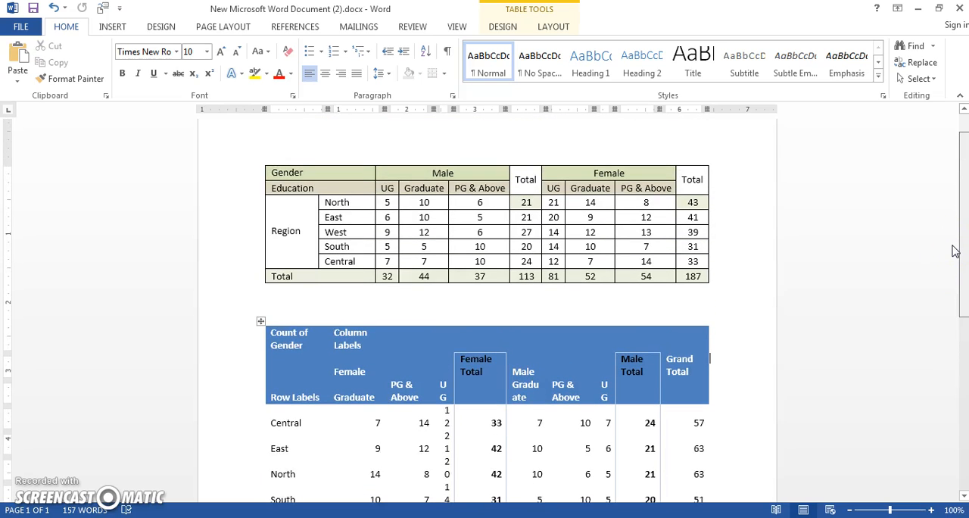
scroll(957, 257, down, 4)
click(803, 308)
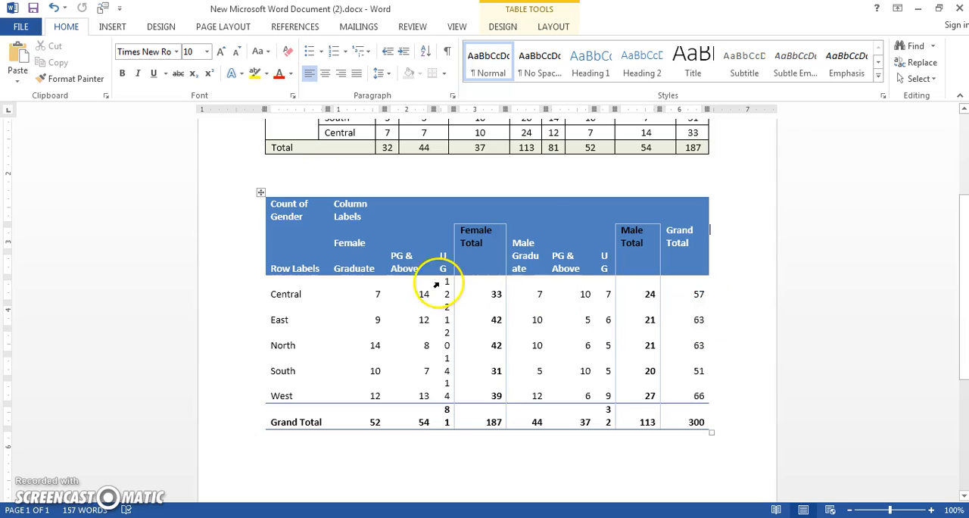
drag(434, 258, 419, 258)
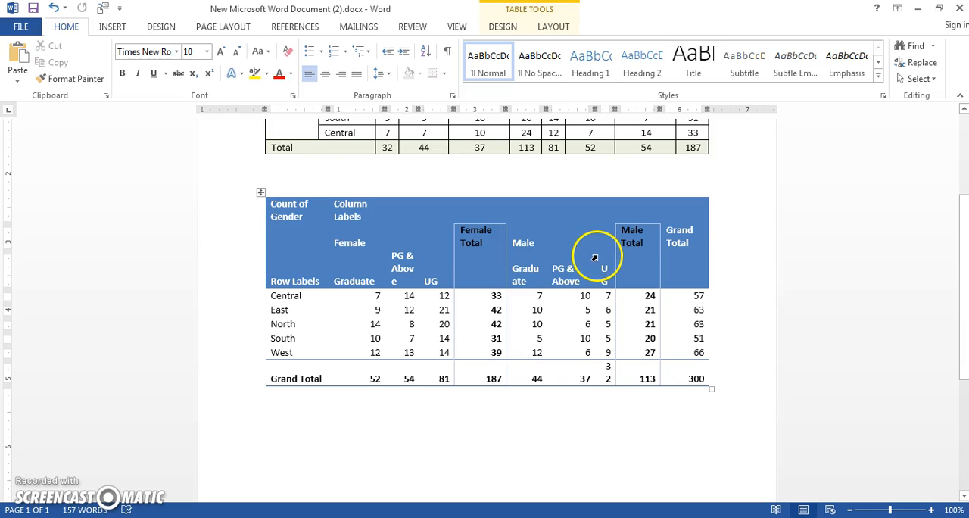
drag(595, 256, 586, 255)
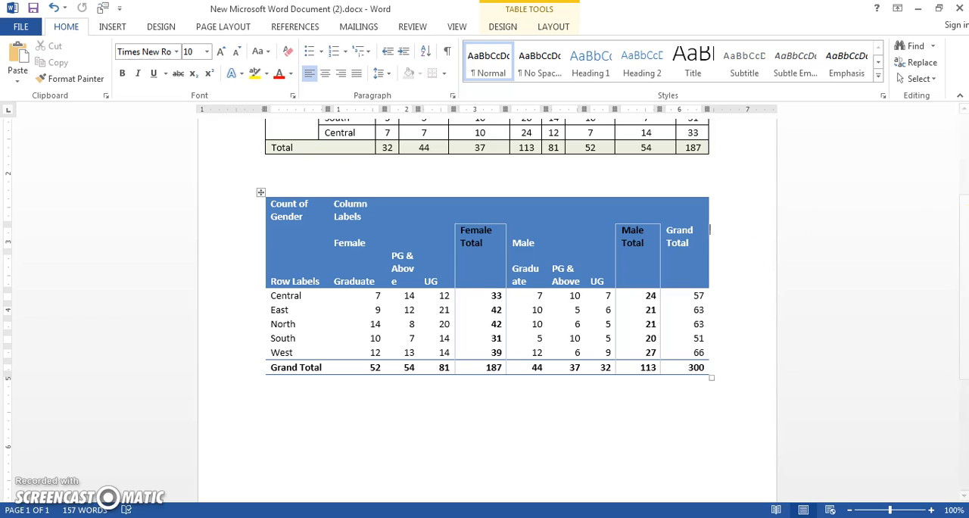
drag(955, 234, 960, 168)
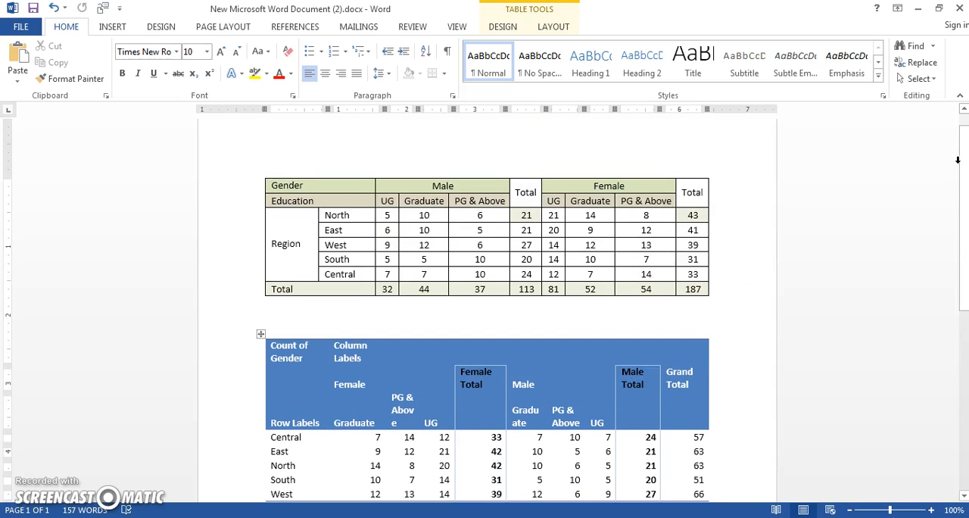
In the Excel workbook, filter the PivotTable's row labels to exclude Central and North, and select the filtered PivotTable.
key(alt+Tab)
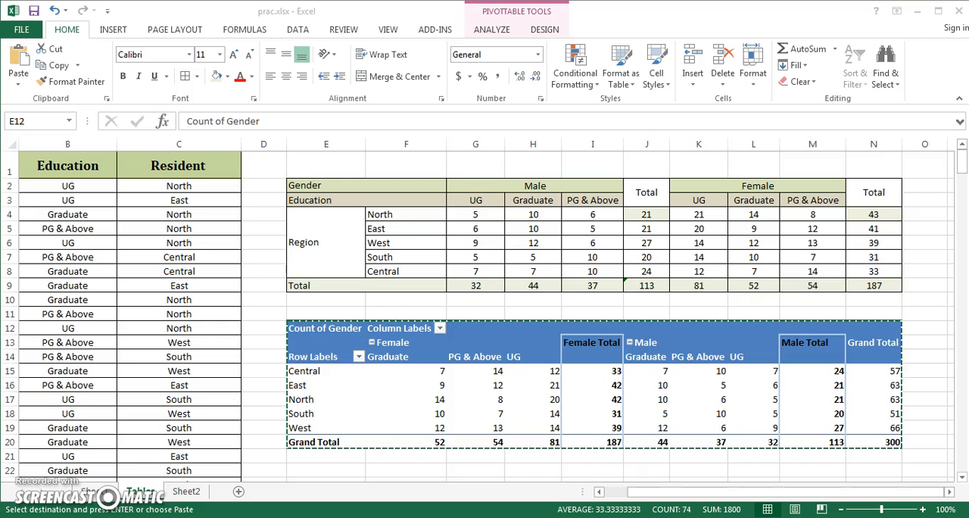
click(530, 314)
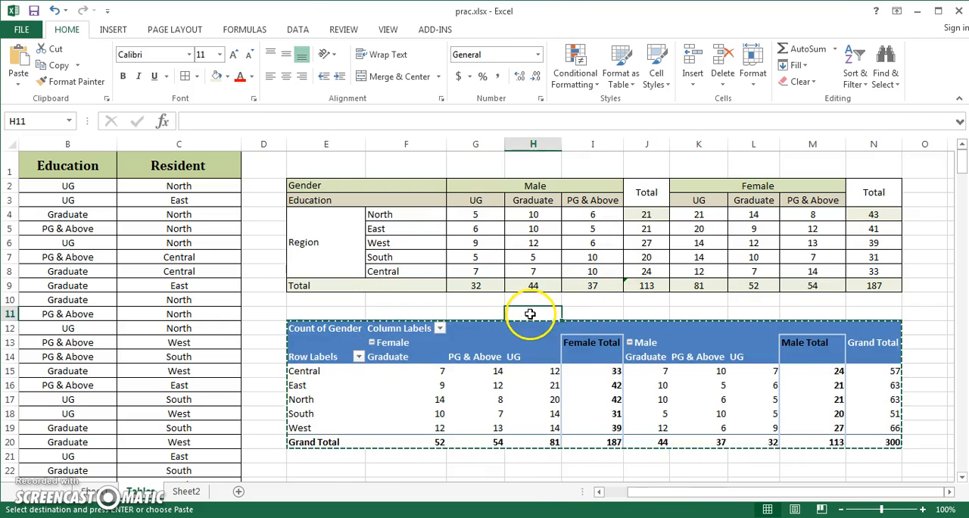
click(359, 357)
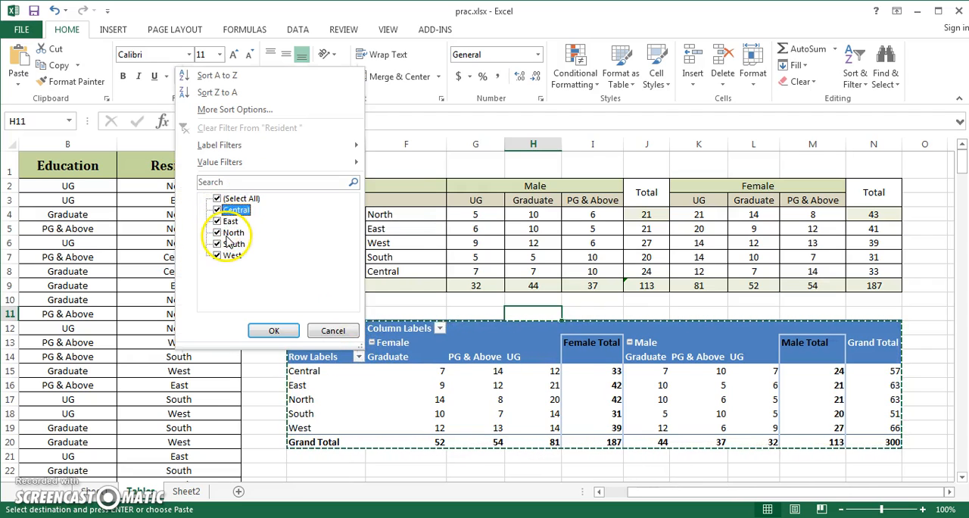
click(217, 210)
click(217, 233)
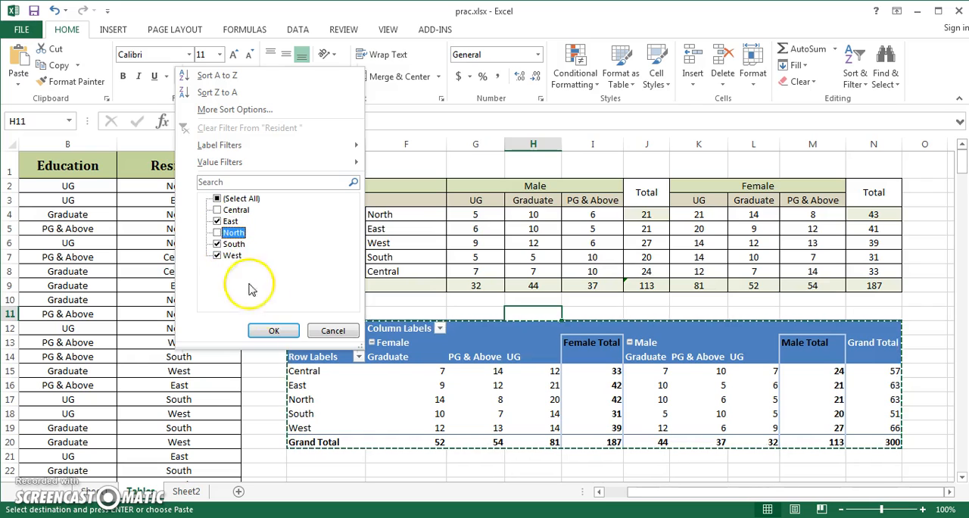
click(274, 332)
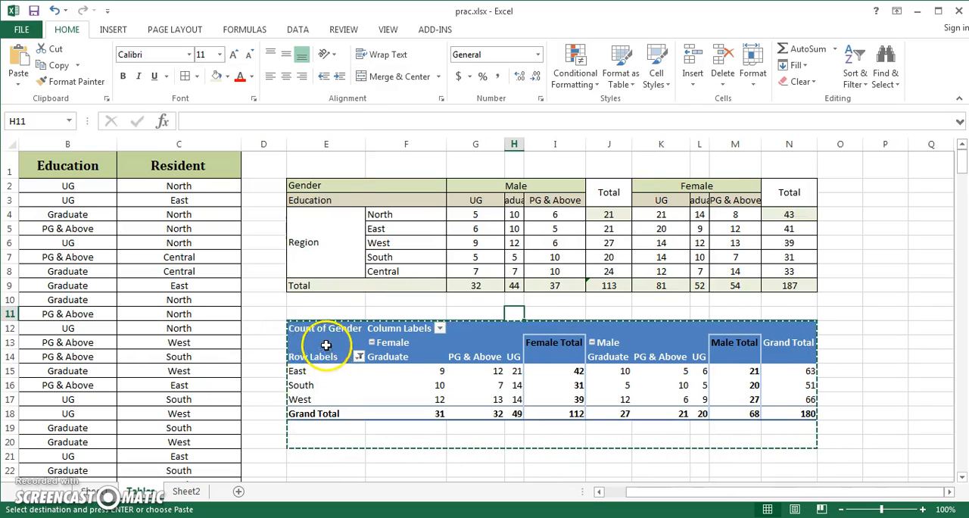
drag(323, 330, 803, 411)
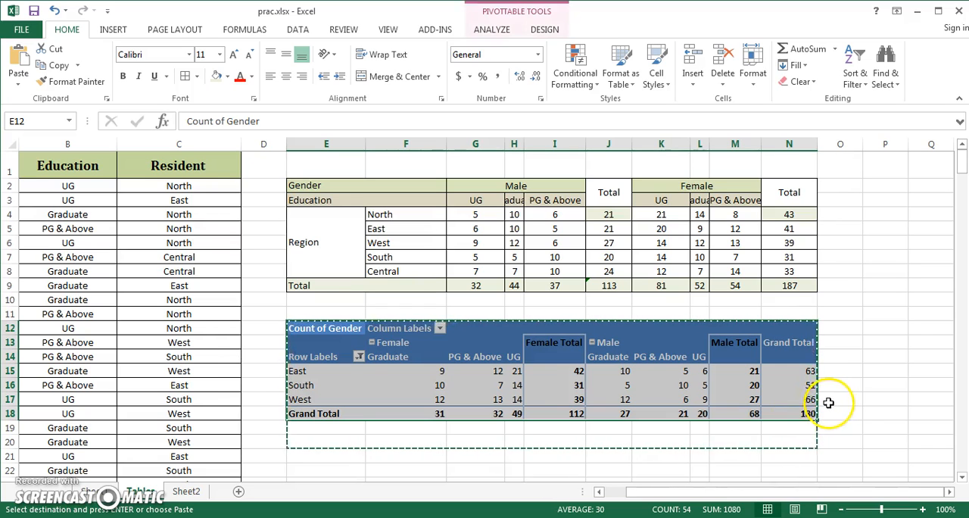
Include the Central region again in the PivotTable's row label filter.
click(359, 357)
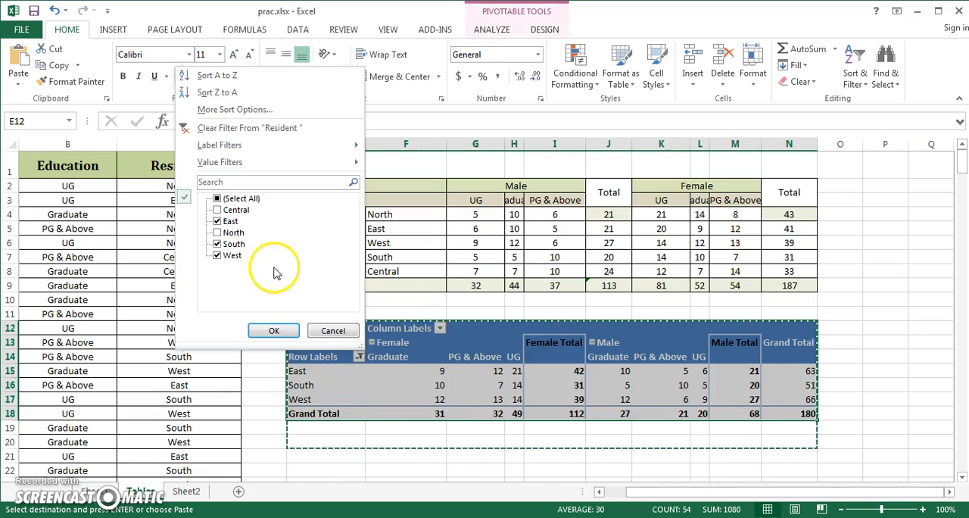
click(217, 209)
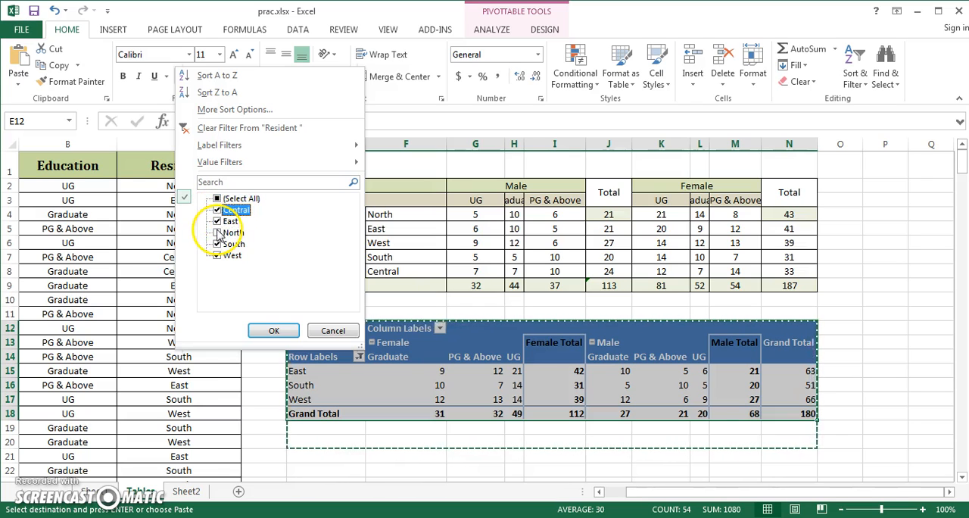
click(274, 332)
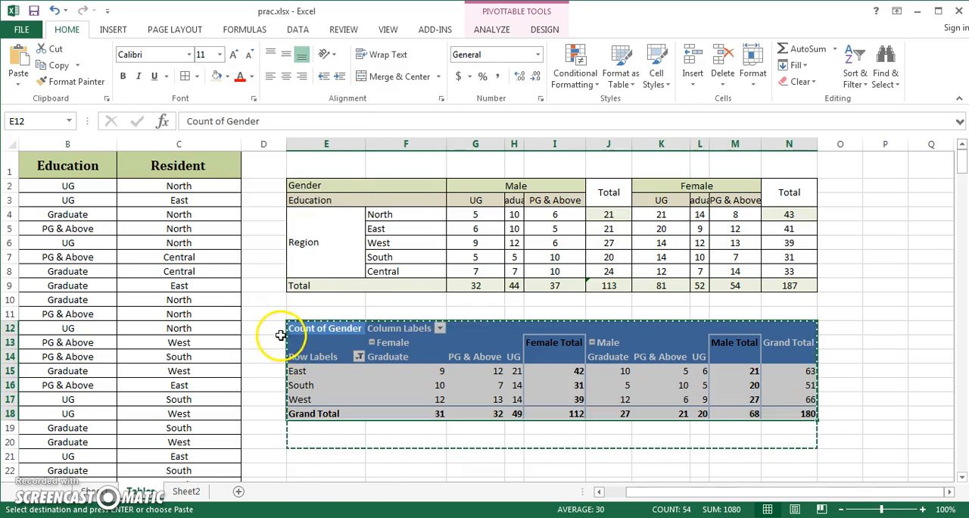